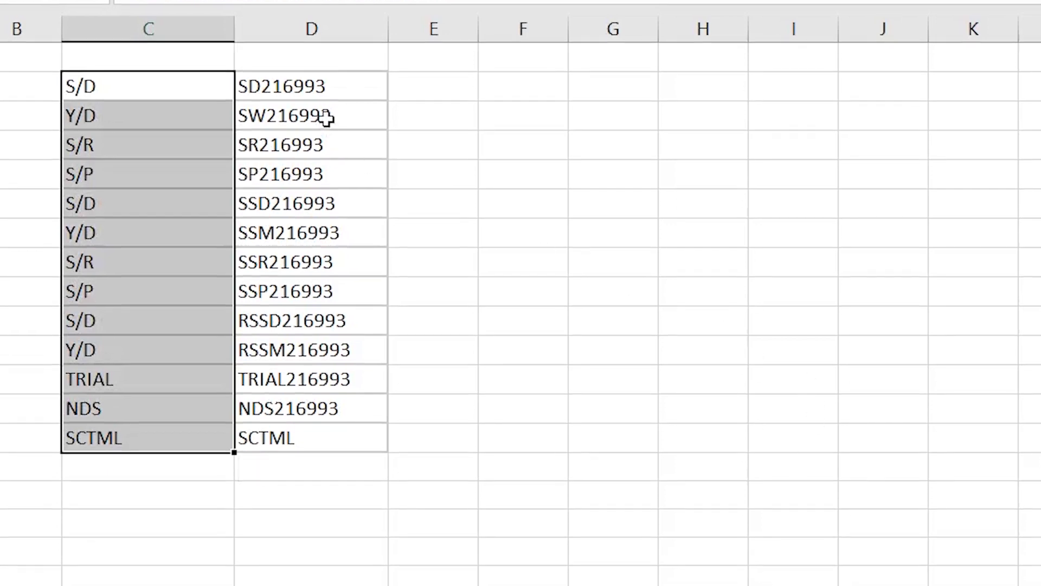
Examine the alphanumeric codes in D2:D14 beside their matching values in column C
click(326, 117)
drag(319, 86, 272, 440)
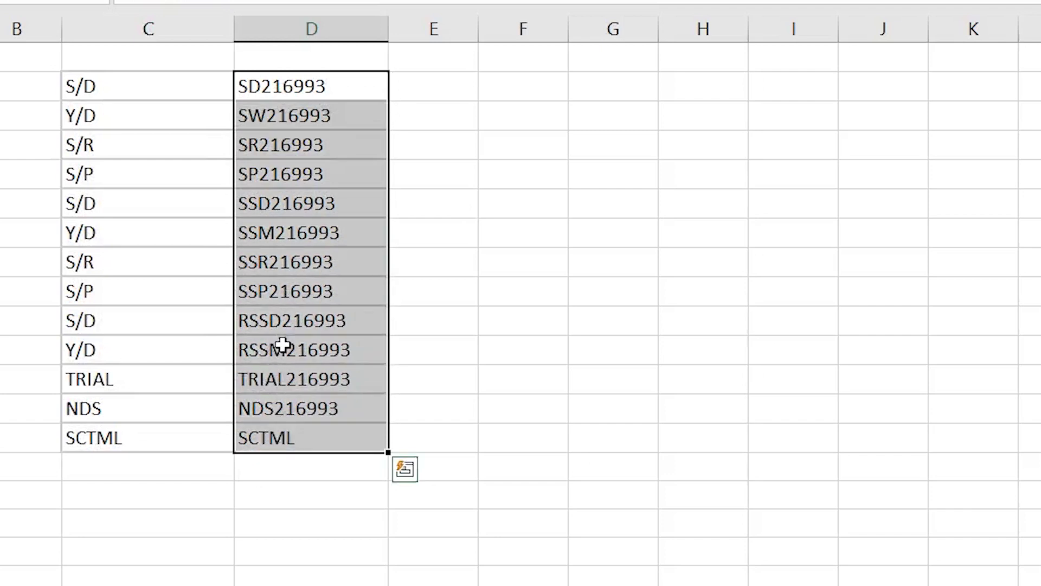
click(272, 85)
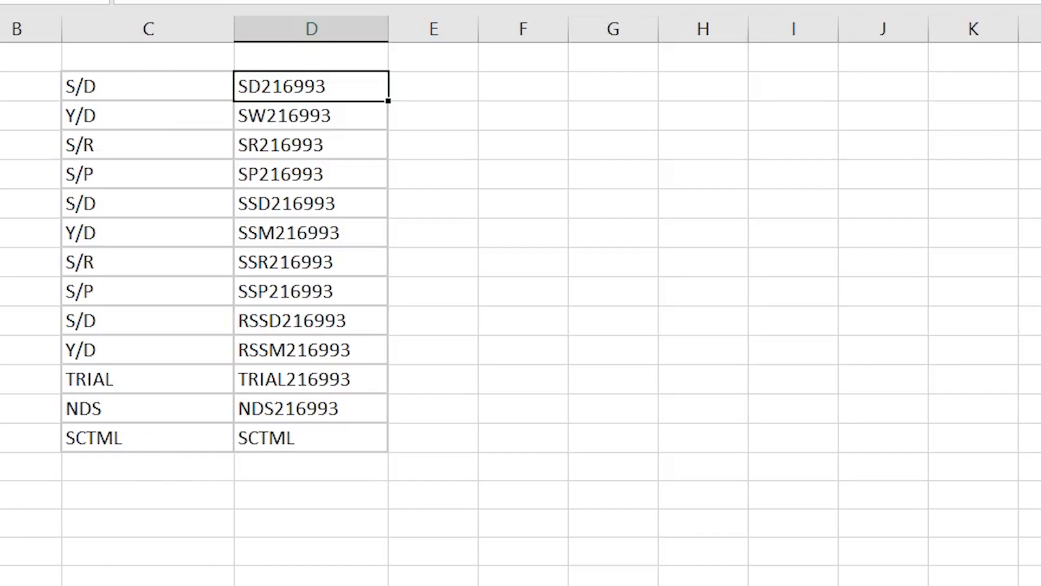
scroll(521, 325, up, 1)
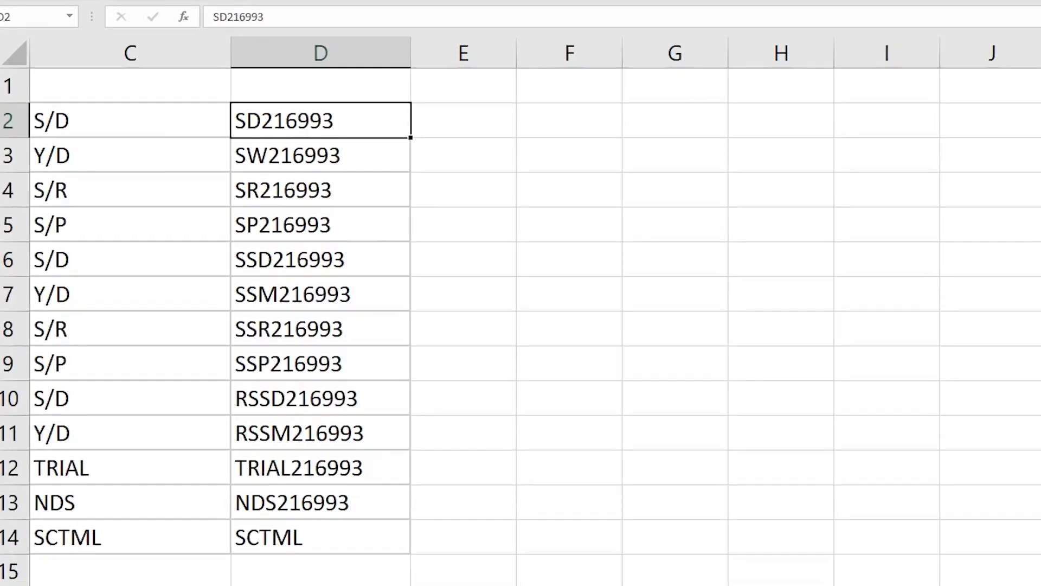
scroll(521, 326, left, 2)
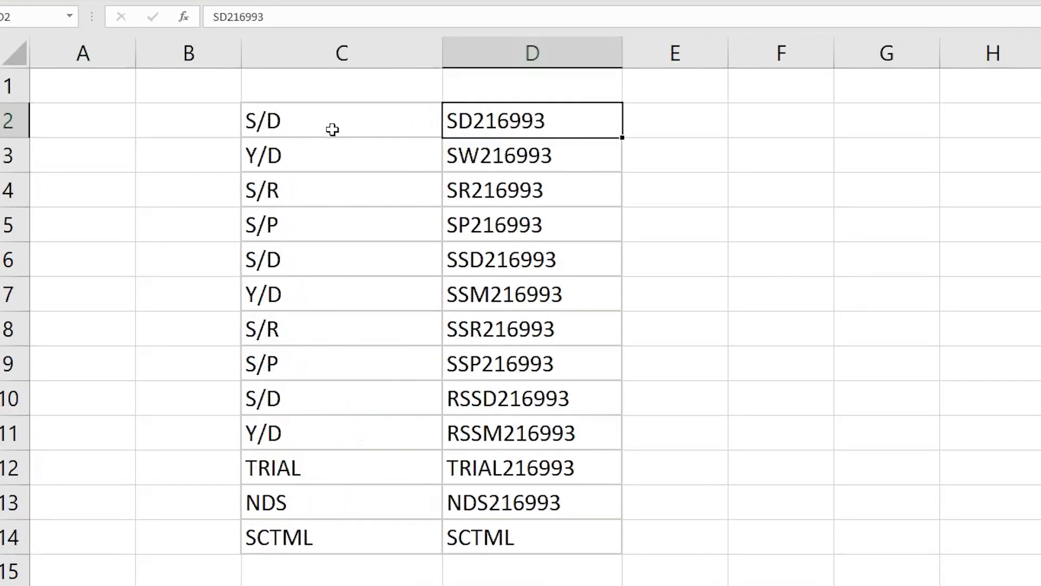
drag(508, 117, 502, 537)
click(491, 124)
click(520, 84)
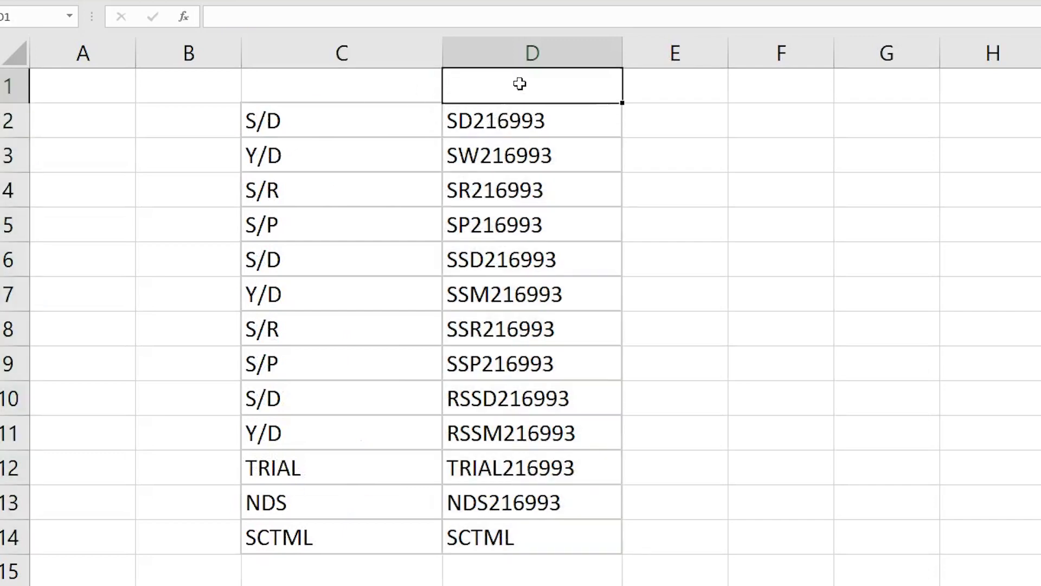
click(478, 123)
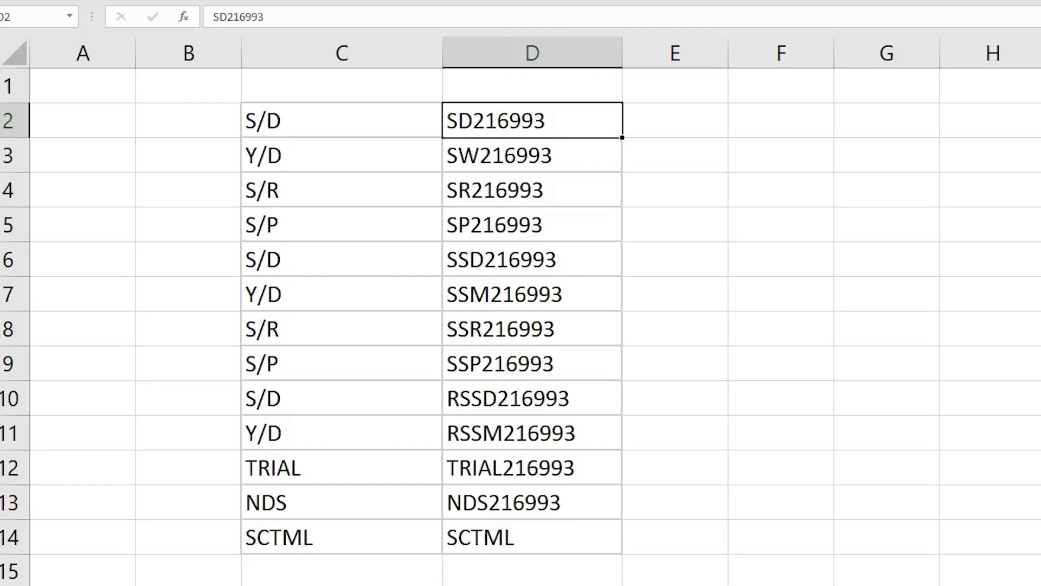
Move the two-column code lookup table to G2:H14, closer to the main data
scroll(521, 309, right, 3)
drag(1040, 121, 1040, 537)
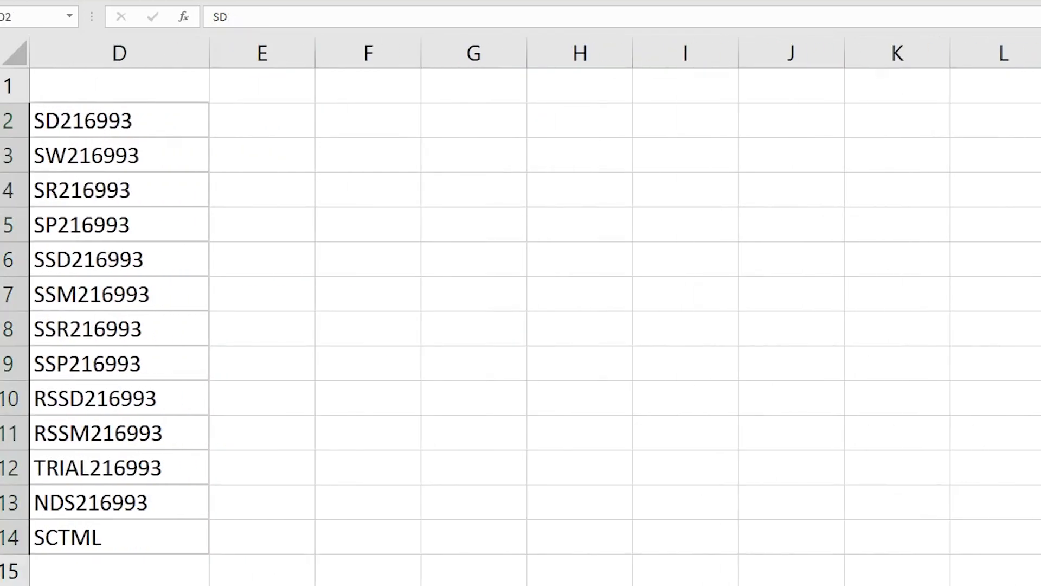
drag(1040, 469, 458, 479)
scroll(520, 309, left, 4)
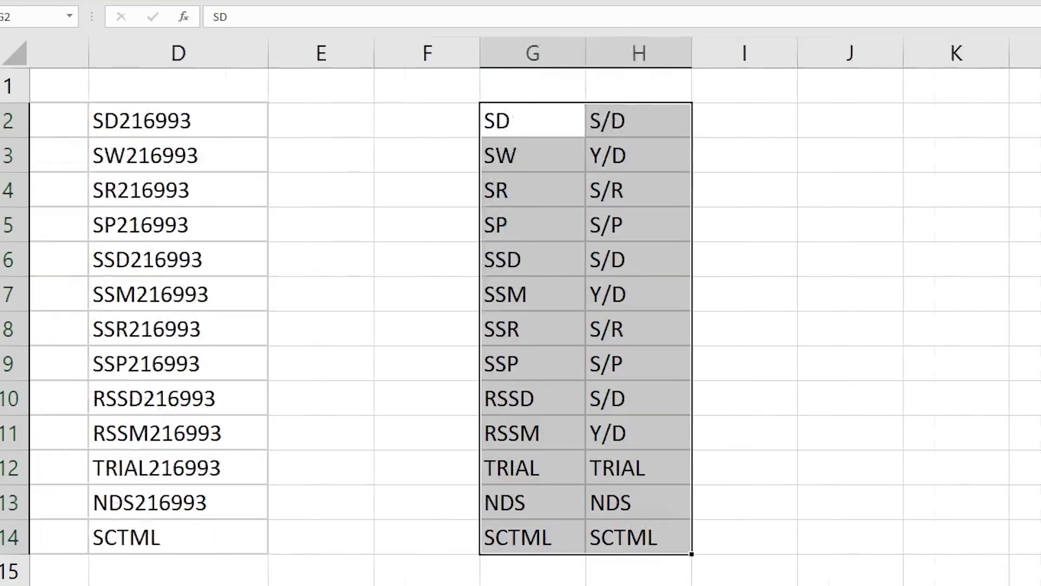
Examine how each code prefix in G2:G14 maps to its value in H2:H14
click(884, 134)
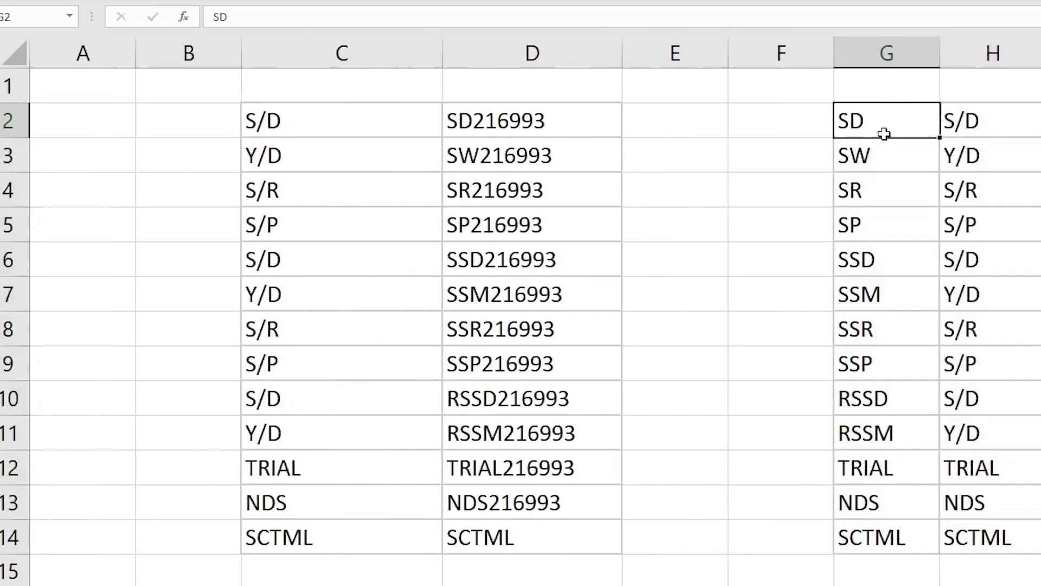
drag(887, 118, 976, 538)
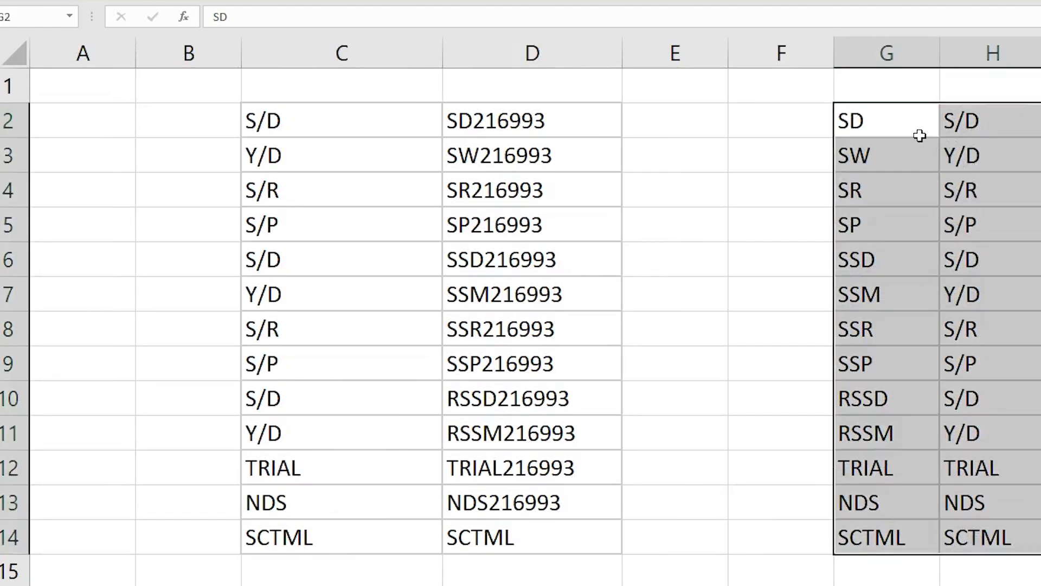
click(876, 125)
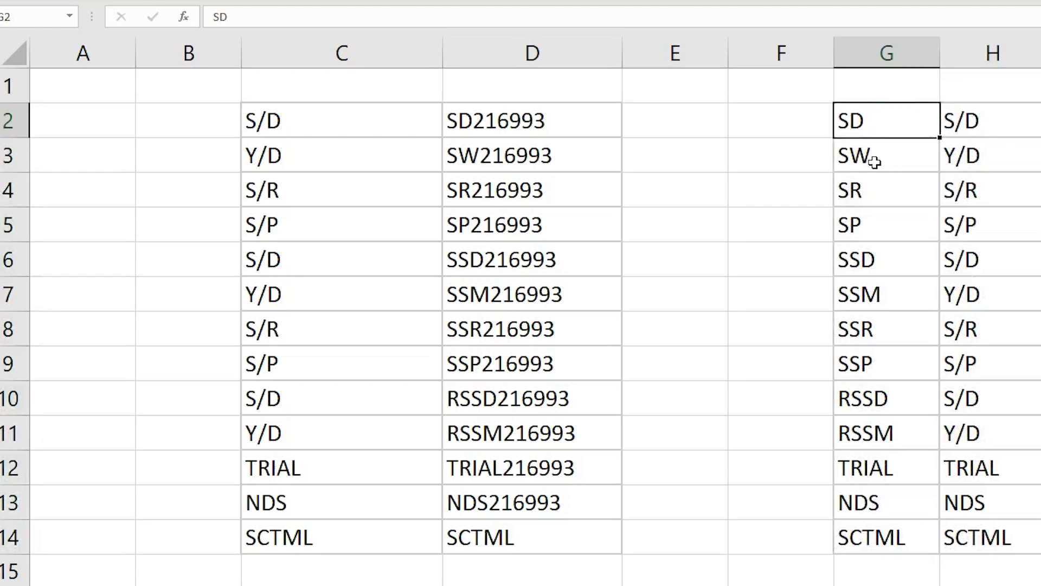
click(863, 200)
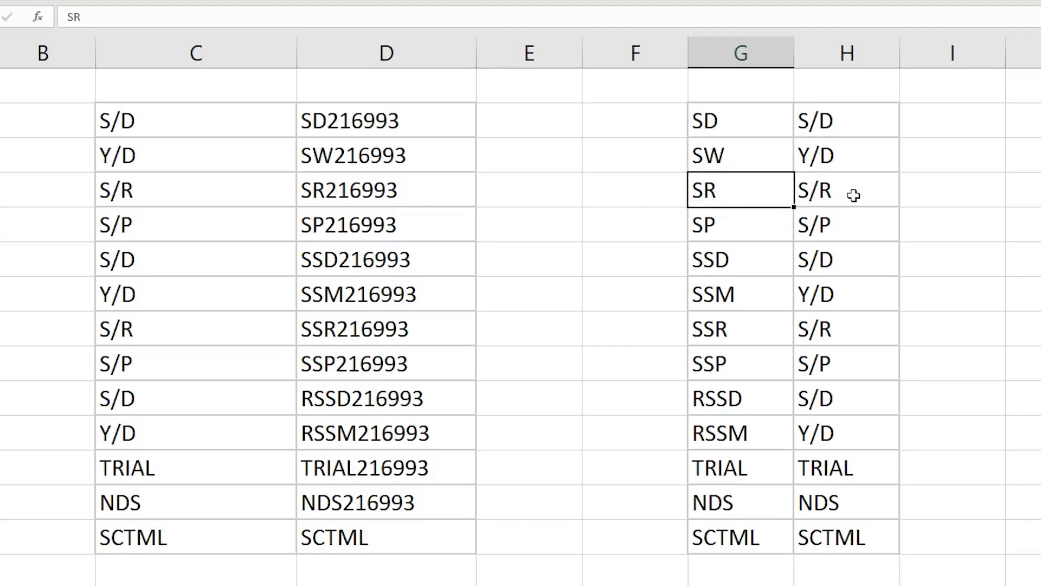
click(711, 259)
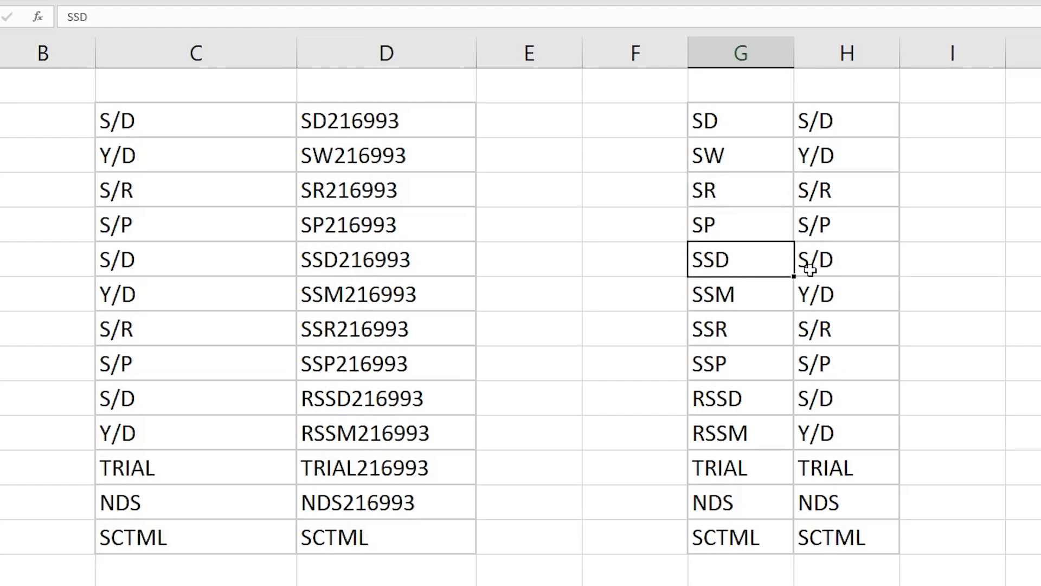
click(808, 266)
click(823, 118)
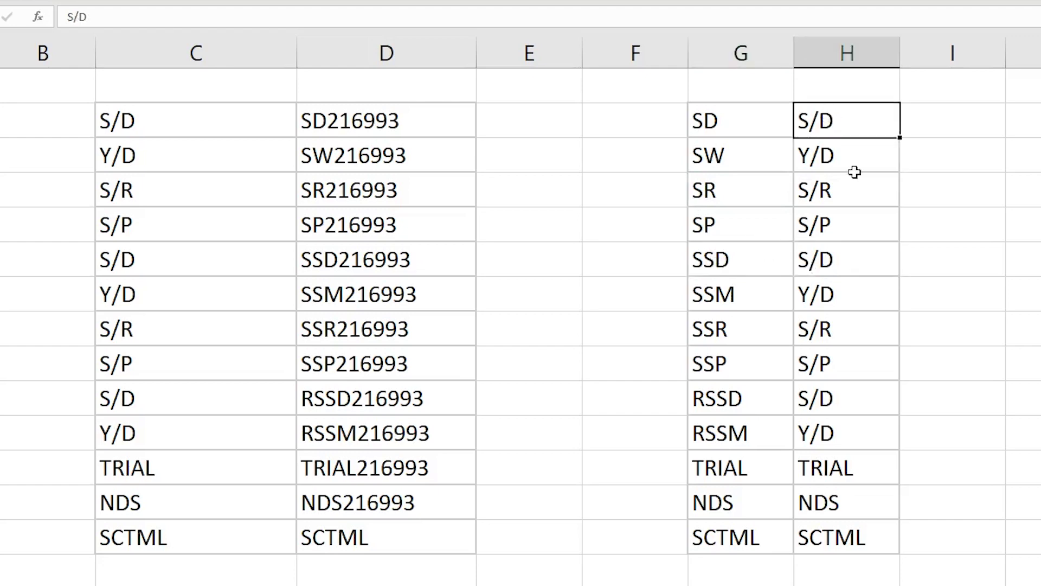
click(833, 263)
click(742, 264)
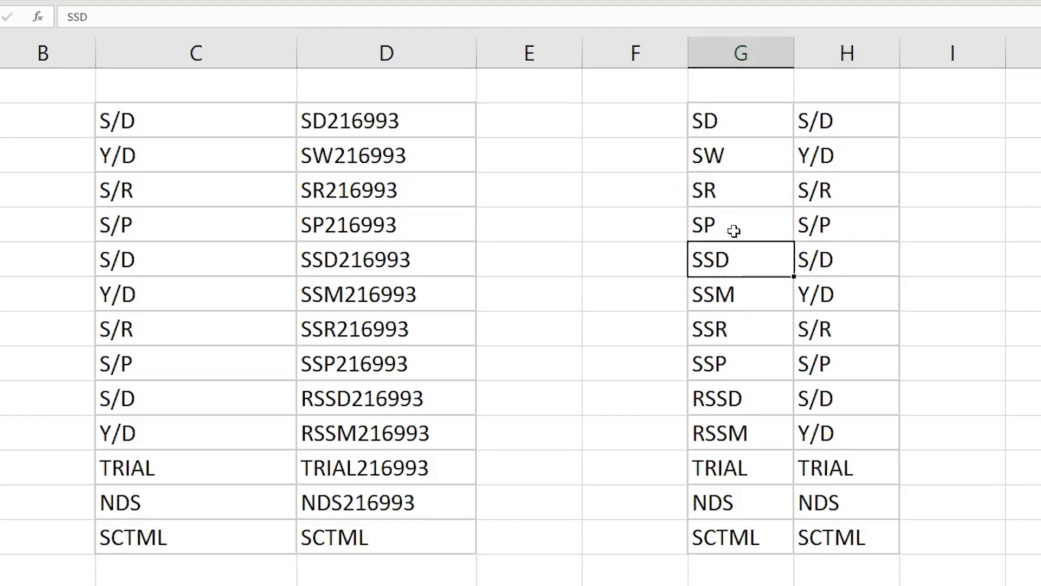
click(724, 120)
click(736, 297)
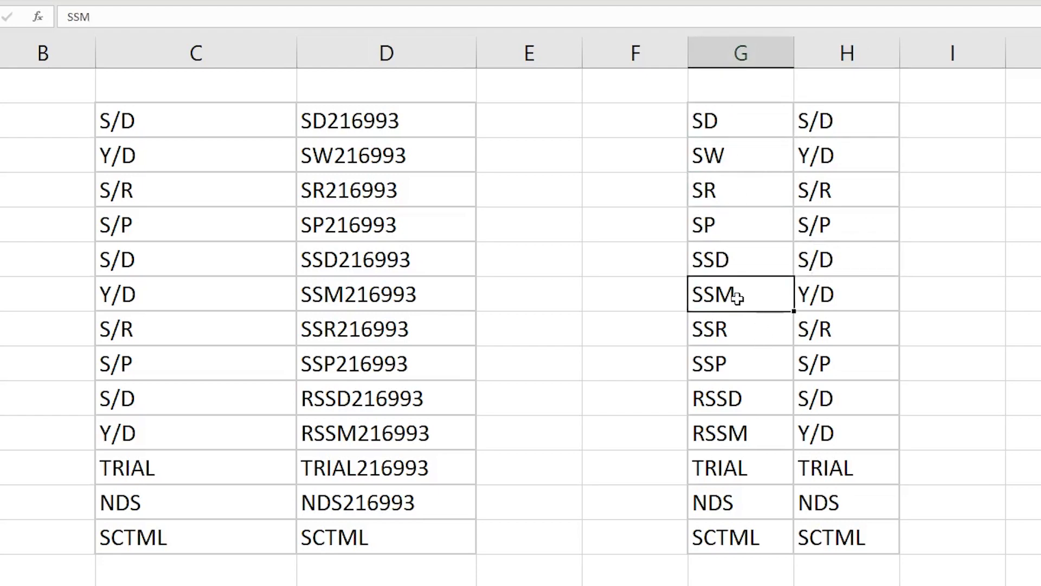
click(826, 302)
click(721, 297)
click(716, 158)
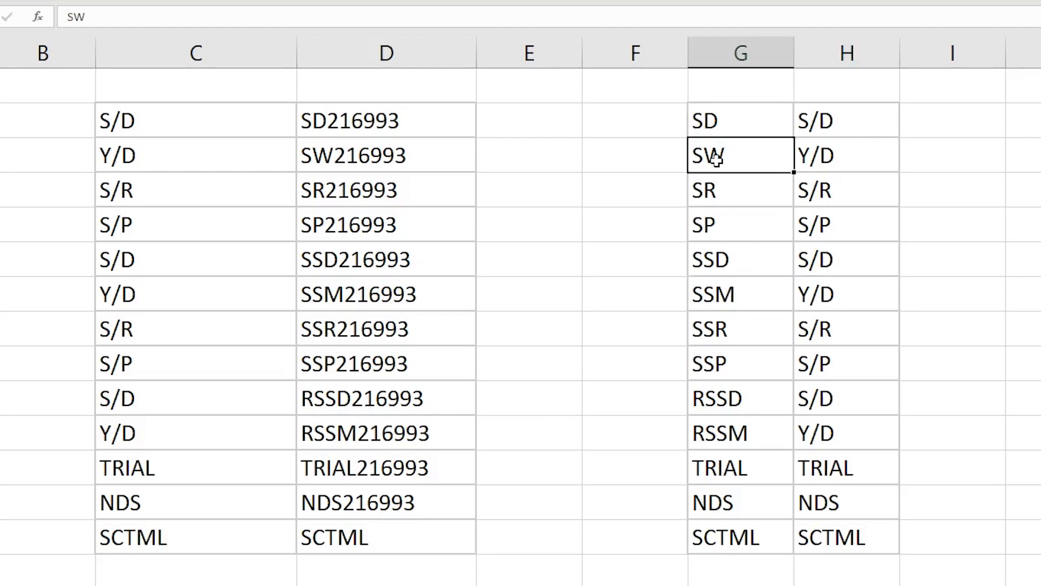
click(830, 158)
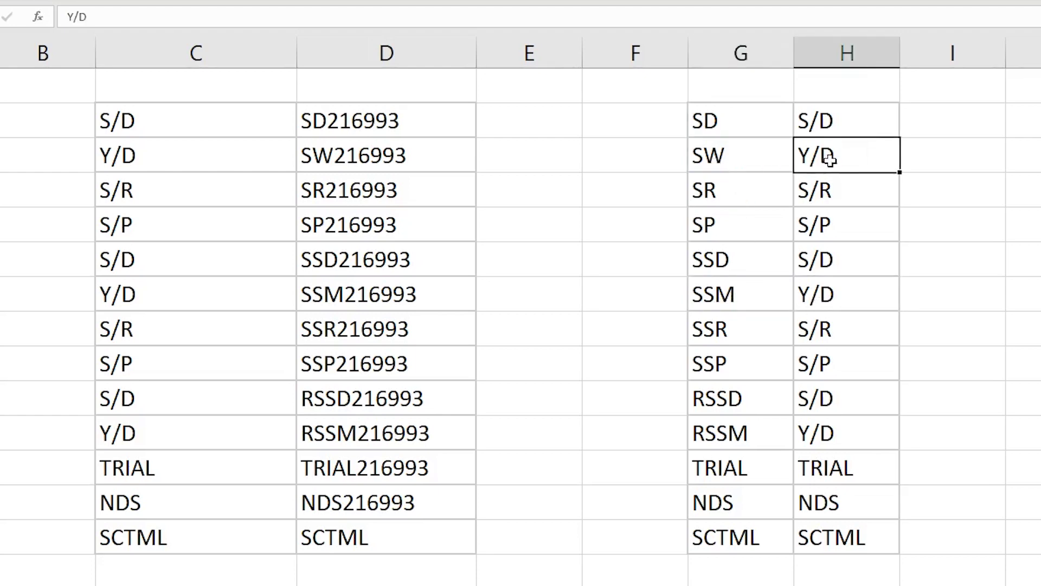
click(713, 408)
click(818, 407)
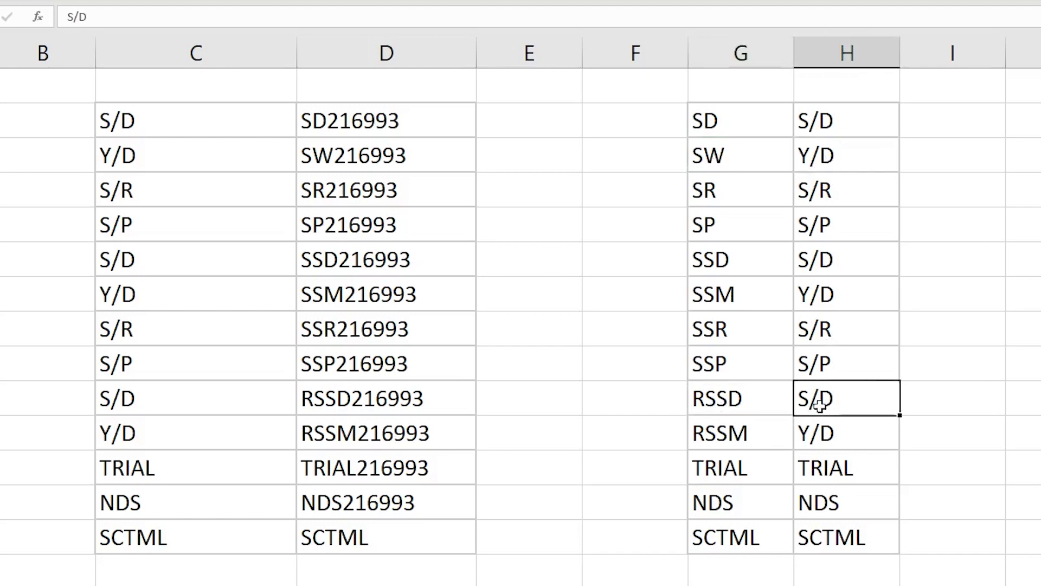
drag(721, 432, 817, 432)
click(774, 465)
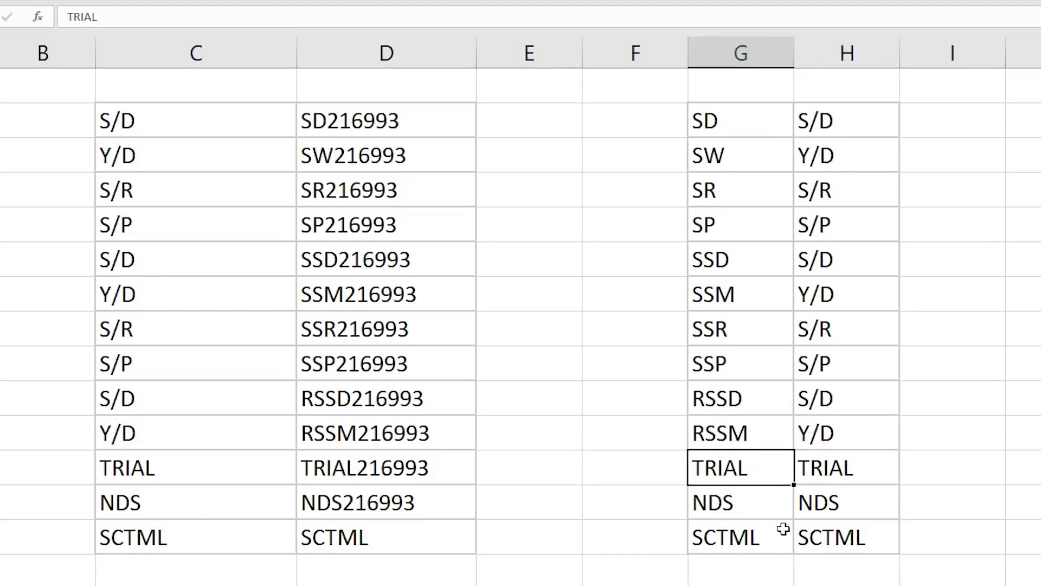
click(772, 548)
click(828, 538)
Move the lookup table from G2:H14 to a new worksheet, starting at cell A1
drag(721, 128, 825, 526)
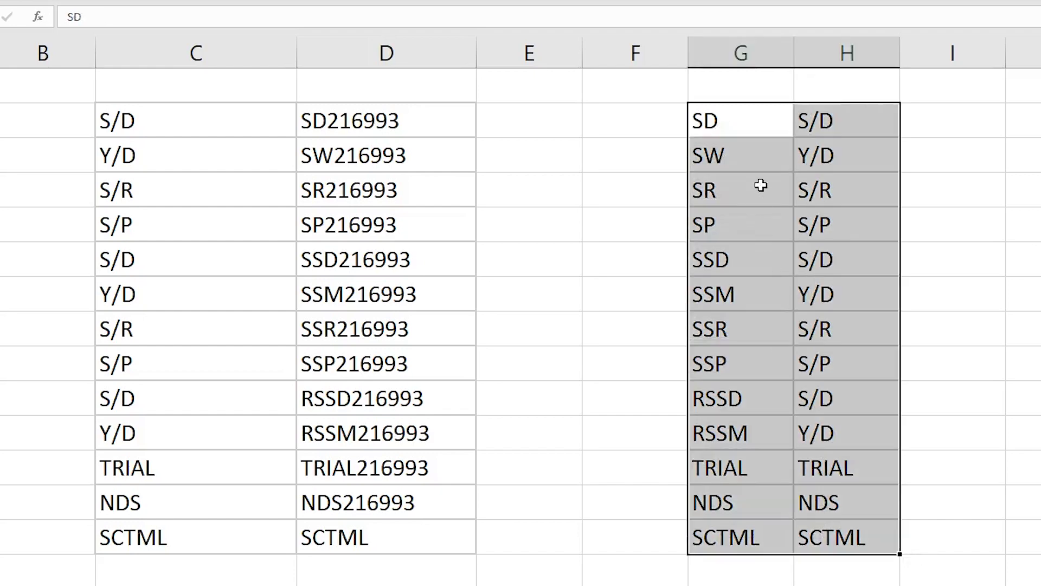
key(ctrl+c)
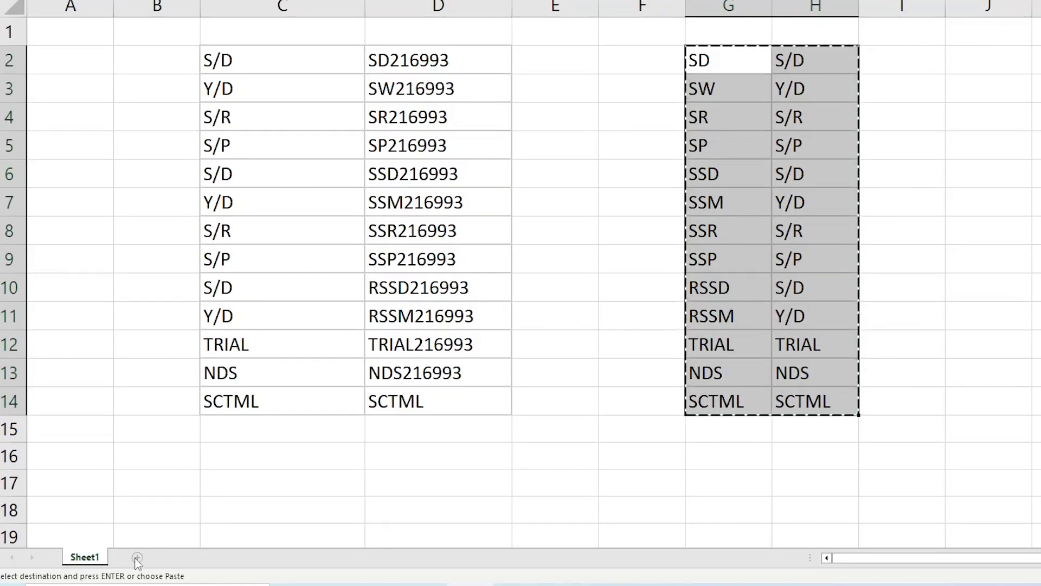
click(137, 557)
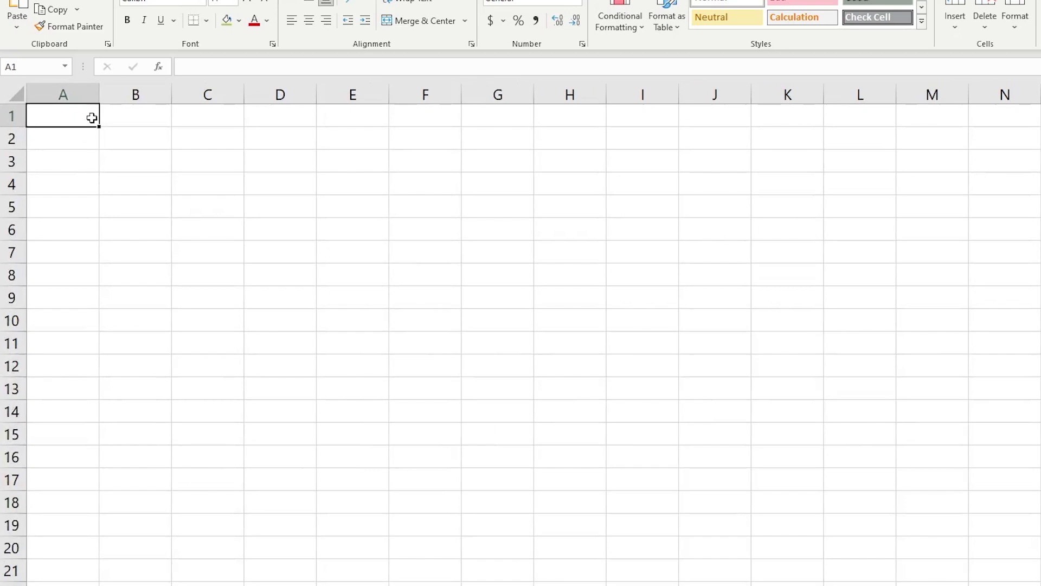
key(ctrl+v)
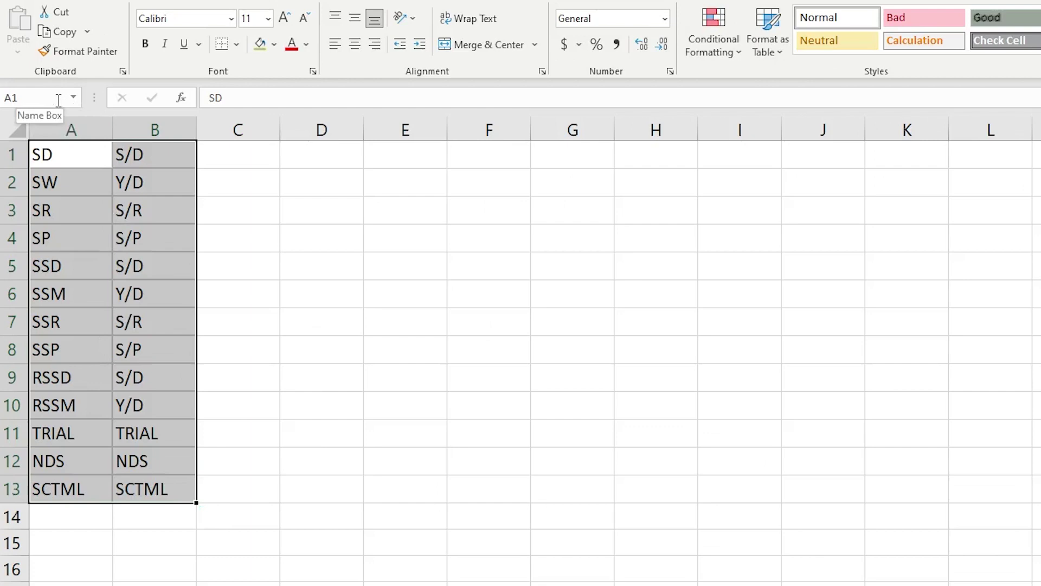
Name the lookup range A1:B13 on the new sheet MyTable
click(46, 67)
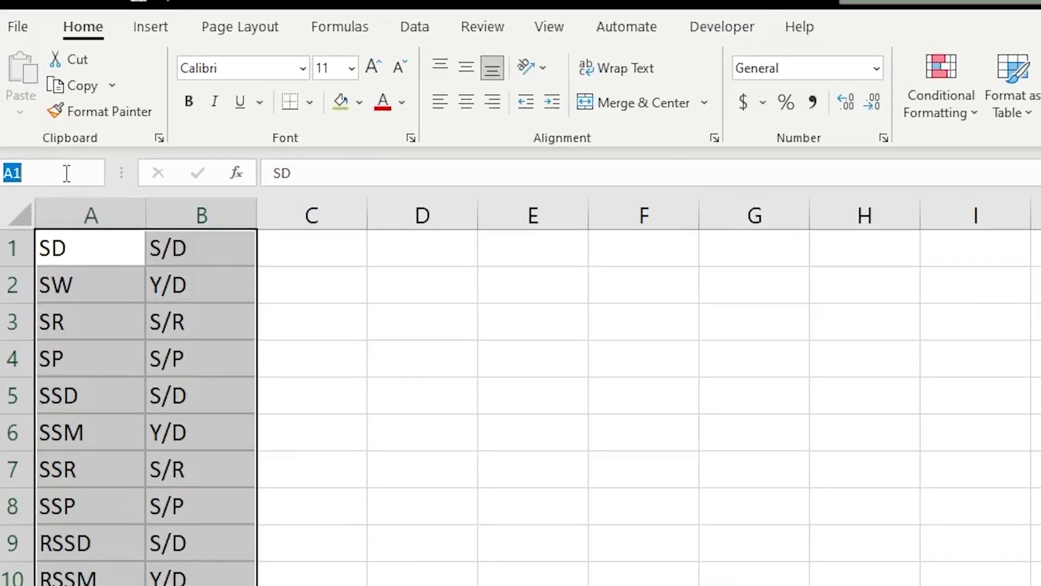
text(Table)
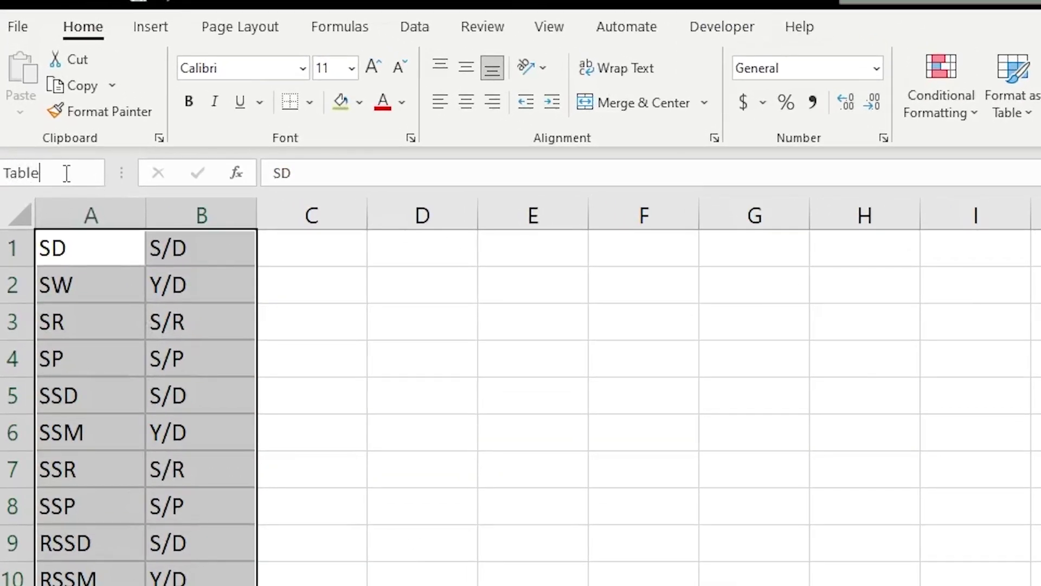
key(BackSpace)
key(BackSpace)
key(BackSpace)
key(BackSpace)
key(BackSpace)
text(MyTable)
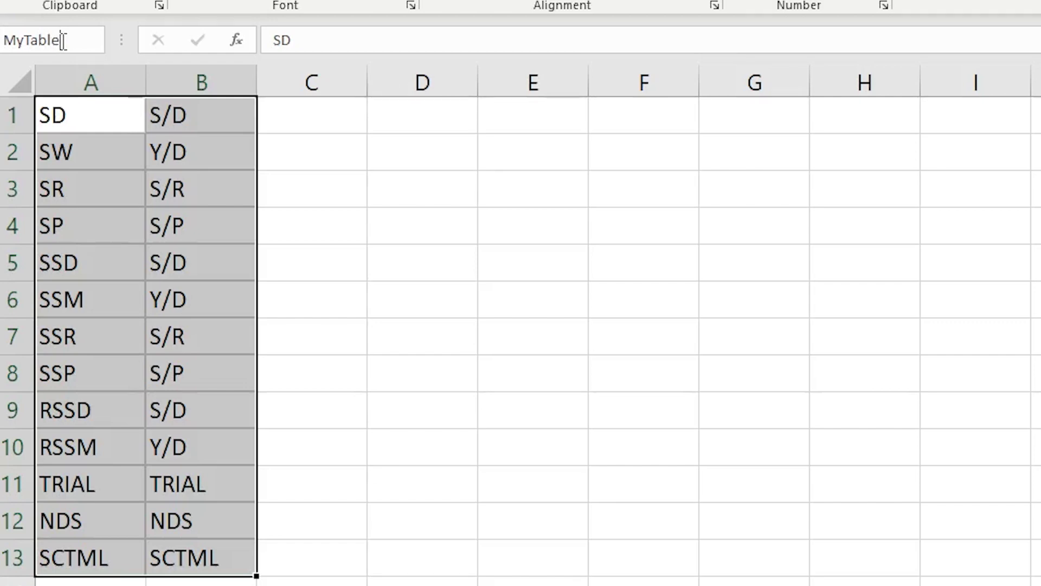
key(Return)
Go to the named range MyTable to check its extent, and return to cell D2 on Sheet1
click(151, 369)
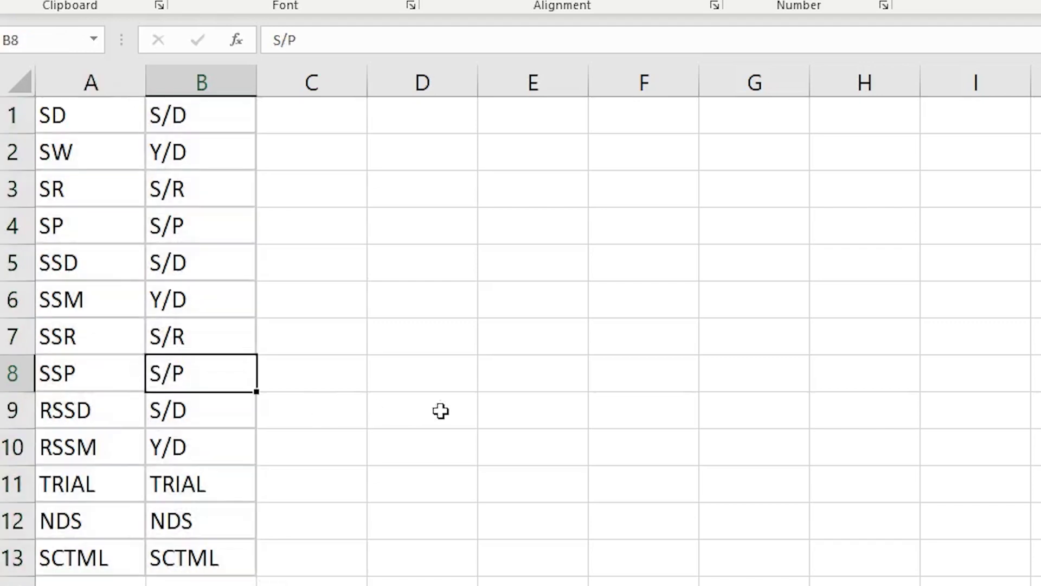
click(440, 412)
click(94, 39)
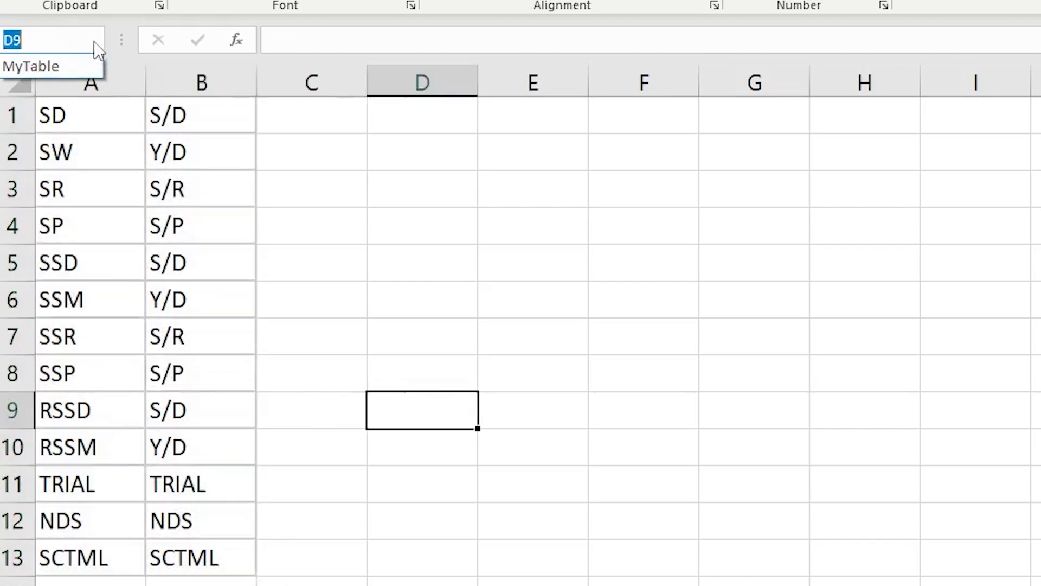
click(54, 63)
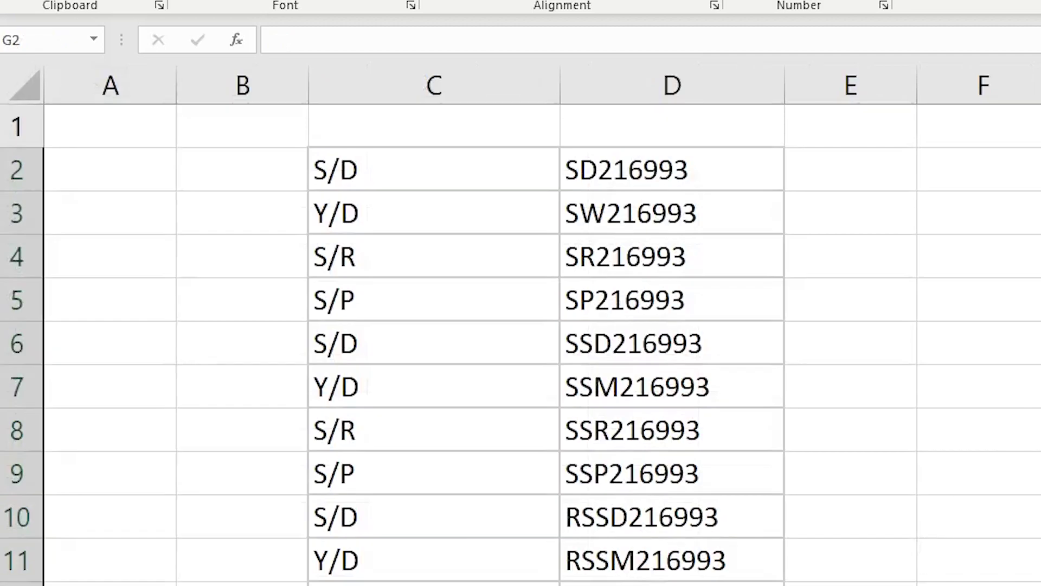
click(658, 170)
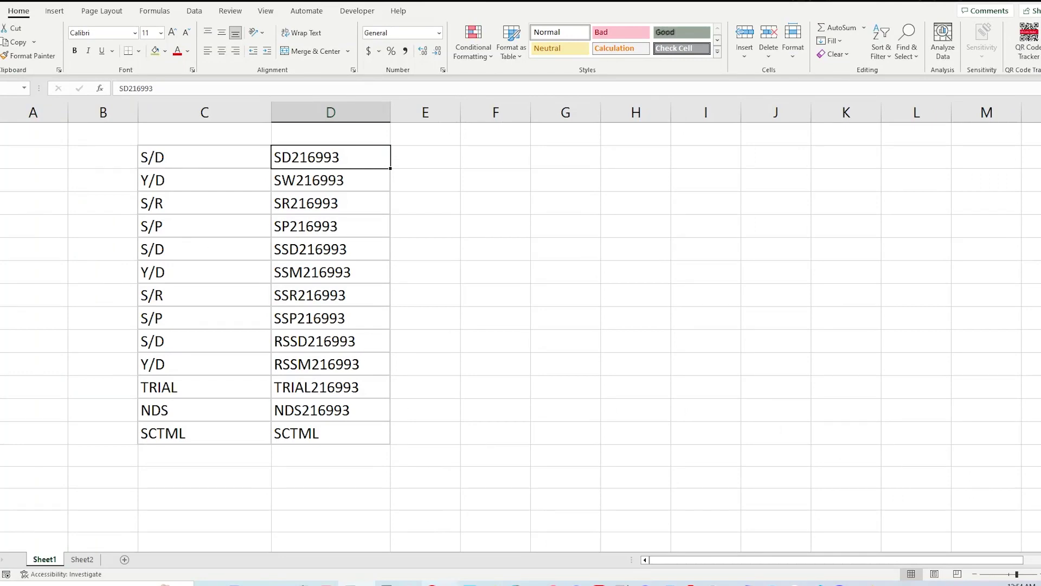
Switch to Chrome and look over the YouTube page "How to separate or split text and number in excel"
click(440, 583)
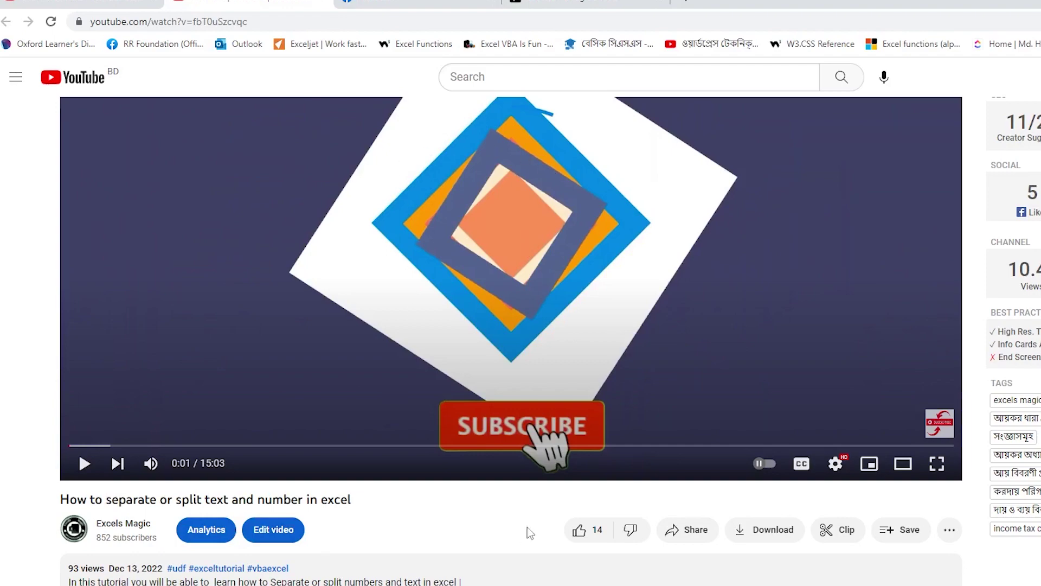
scroll(530, 532, down, 5)
scroll(509, 529, up, 8)
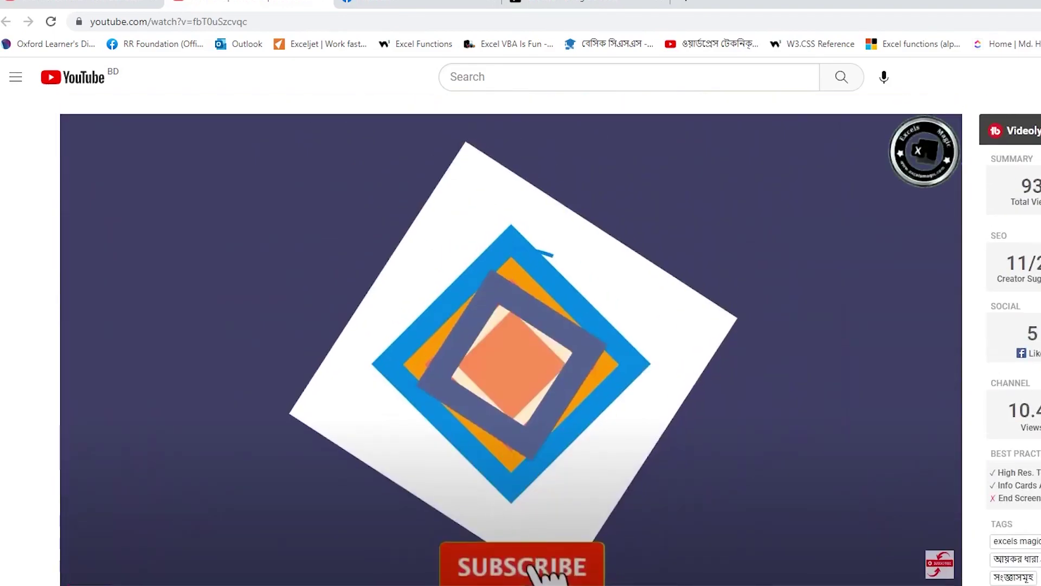
Switch back to Excel, open the VBA editor from Sheet1 and insert a new code module into Book1
click(435, 584)
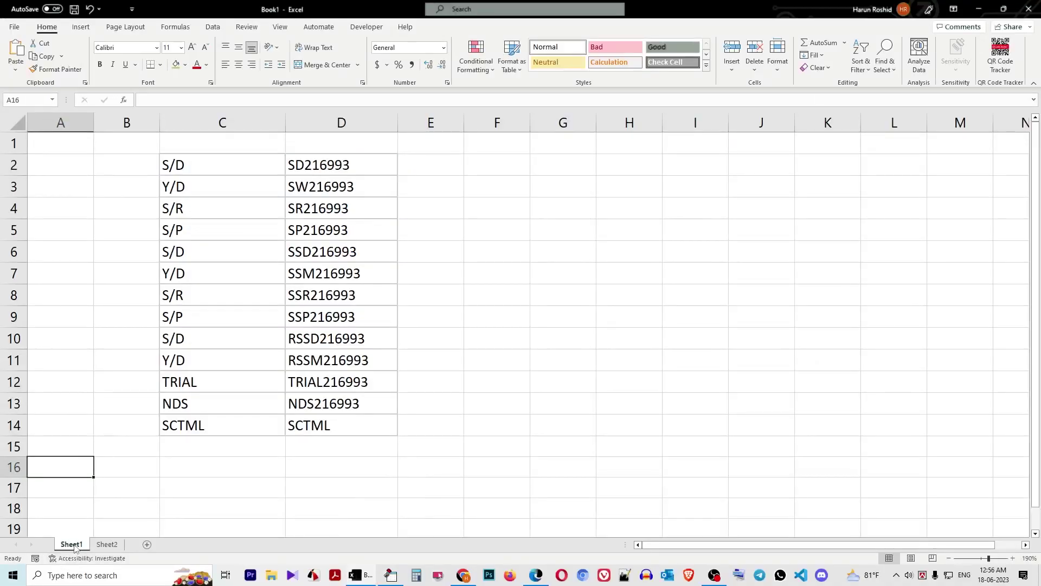
right_click(77, 544)
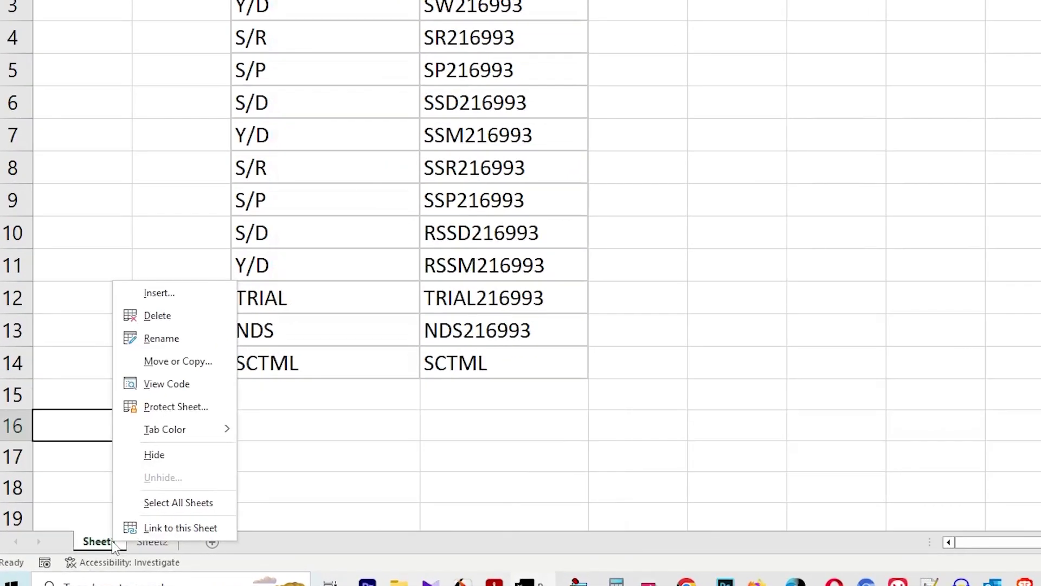
click(162, 384)
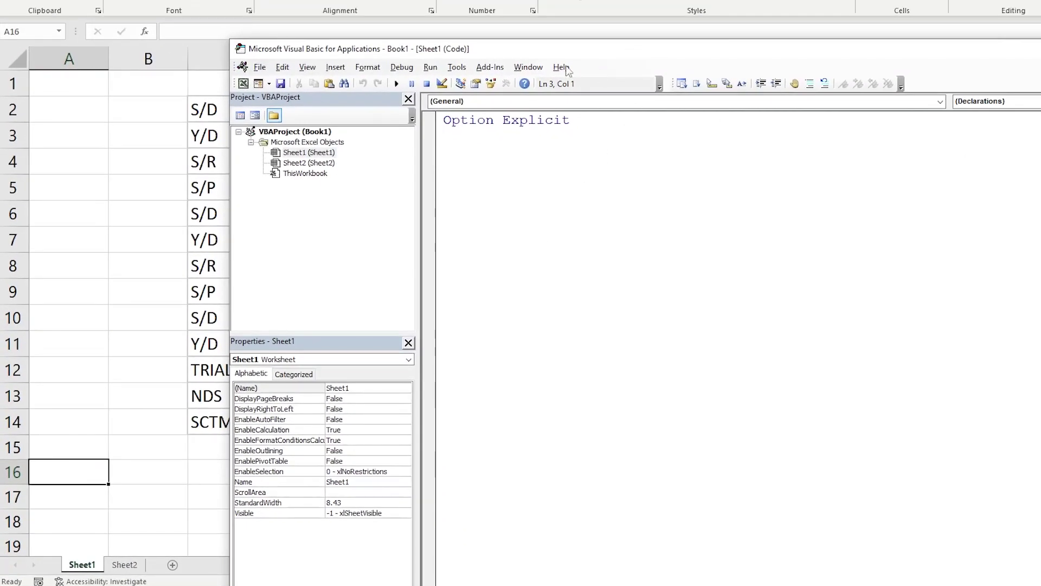
drag(504, 51, 645, 53)
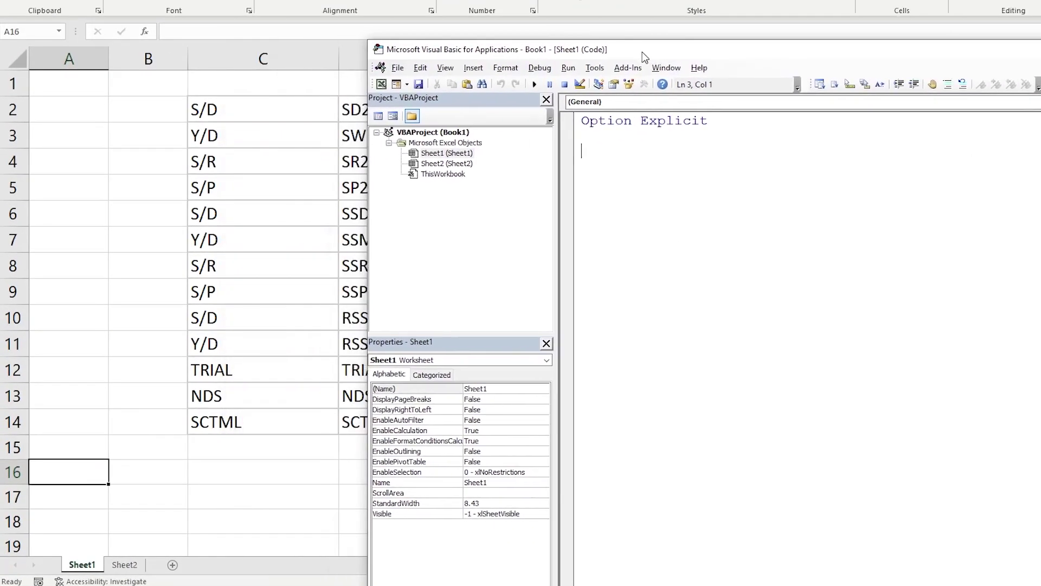
click(478, 69)
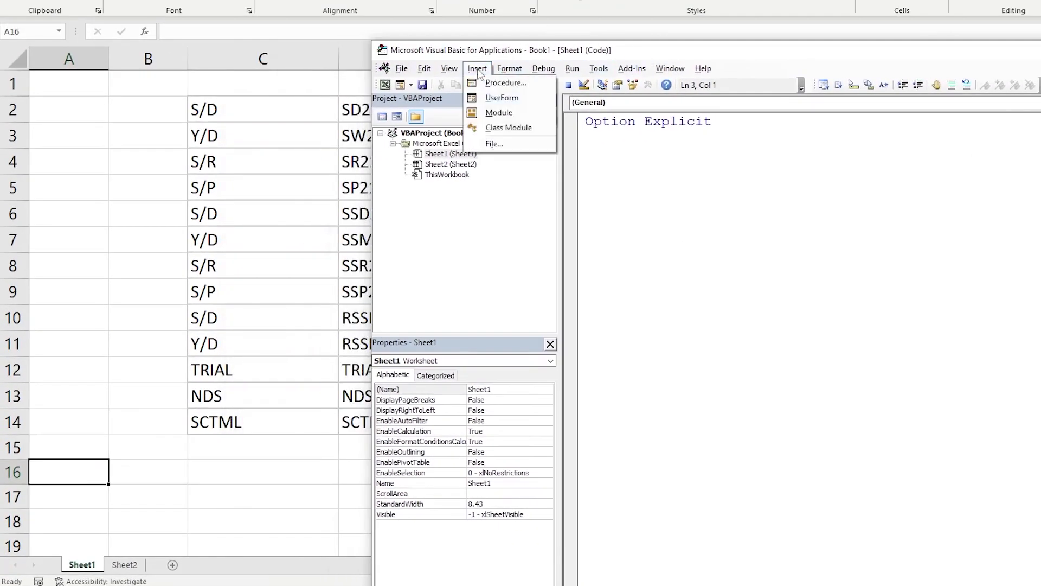
click(499, 113)
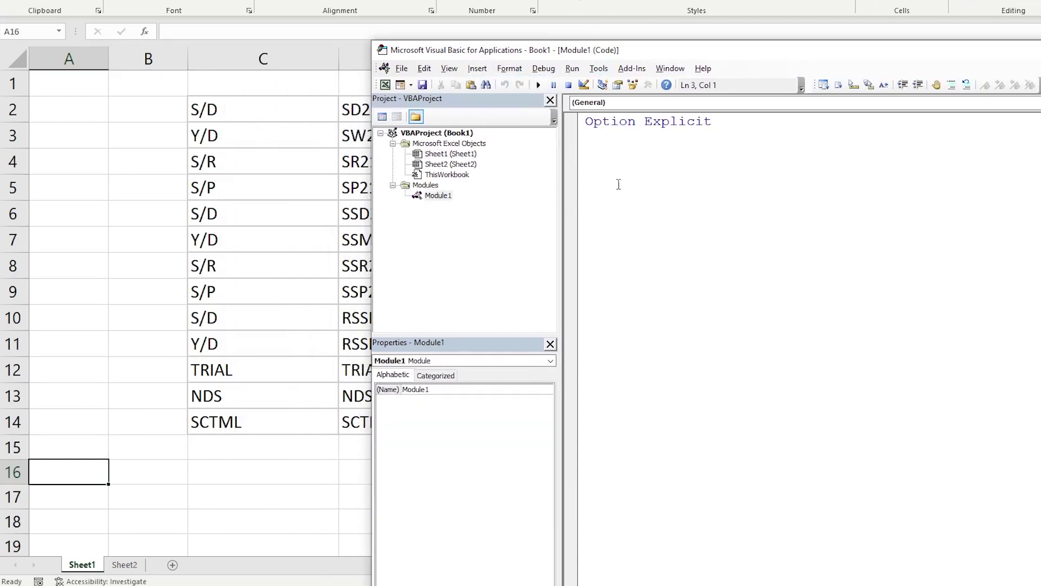
Paste the copied SeparateText(Rng As Range, Number As Boolean) function into Module1 and remove the blank line above it
key(ctrl+v)
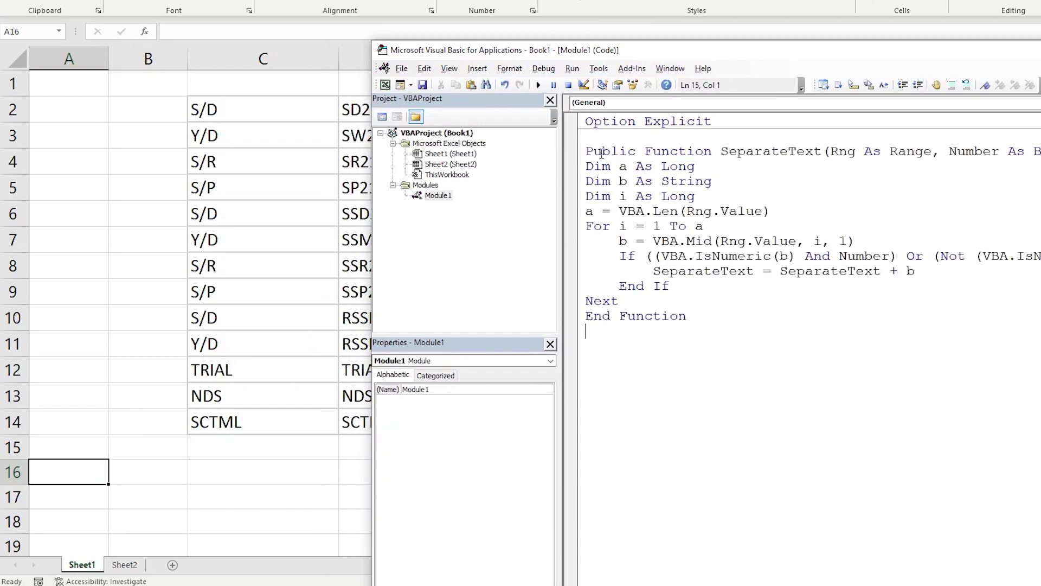
drag(744, 45, 477, 42)
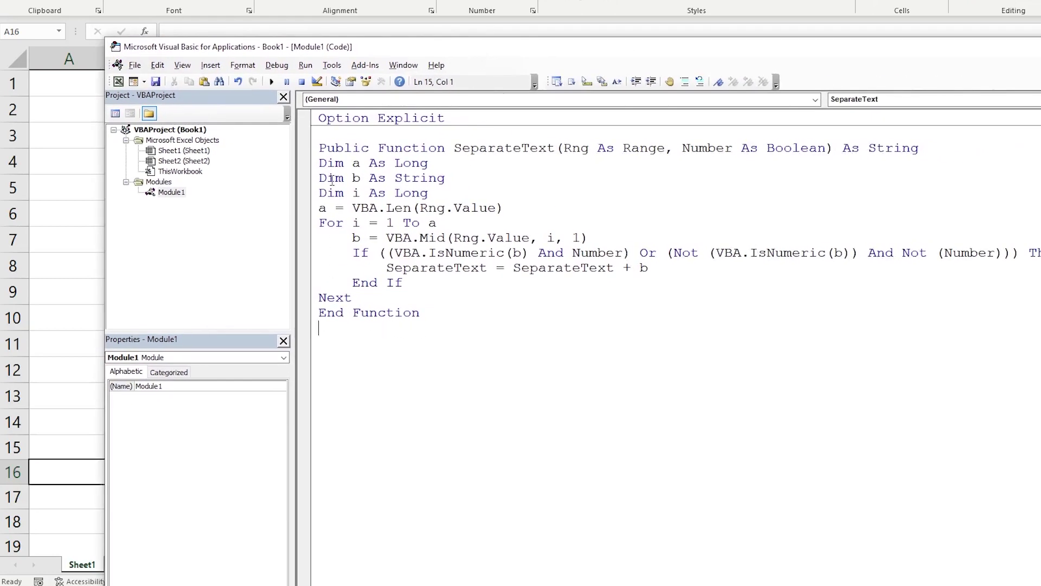
click(319, 146)
key(BackSpace)
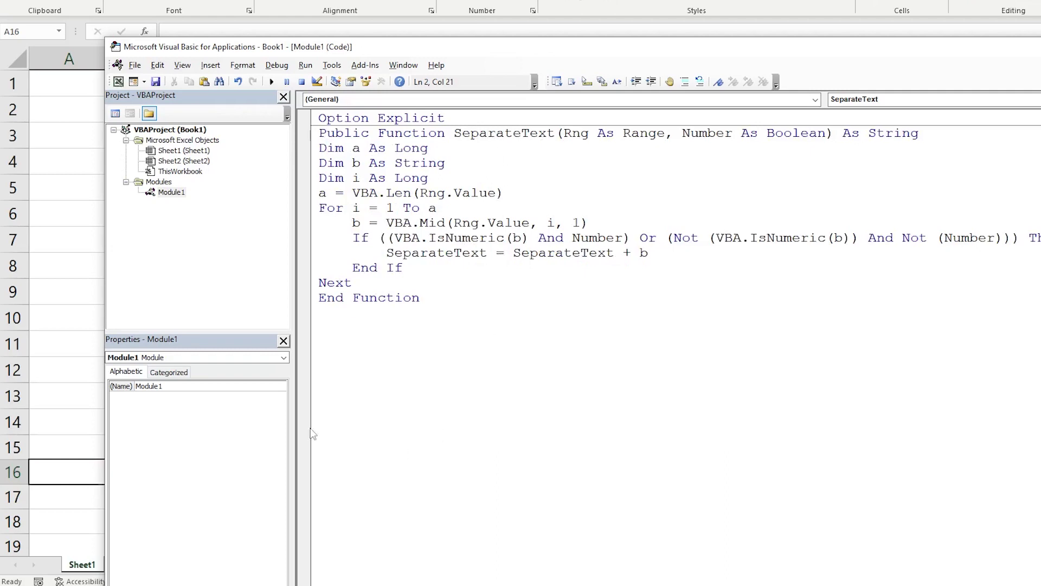
Return to Sheet1 and clear all contents of column C
click(62, 337)
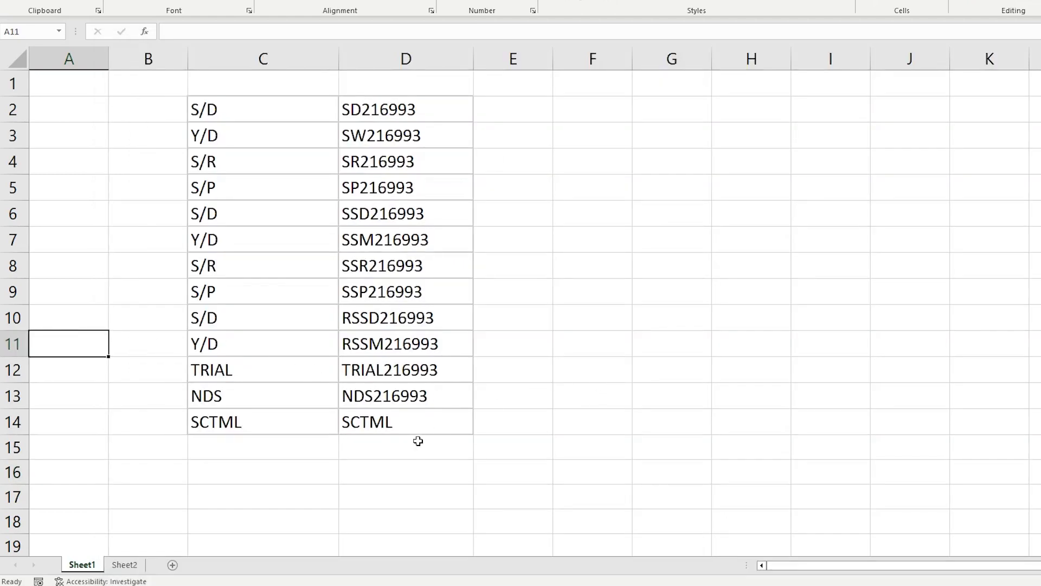
click(283, 54)
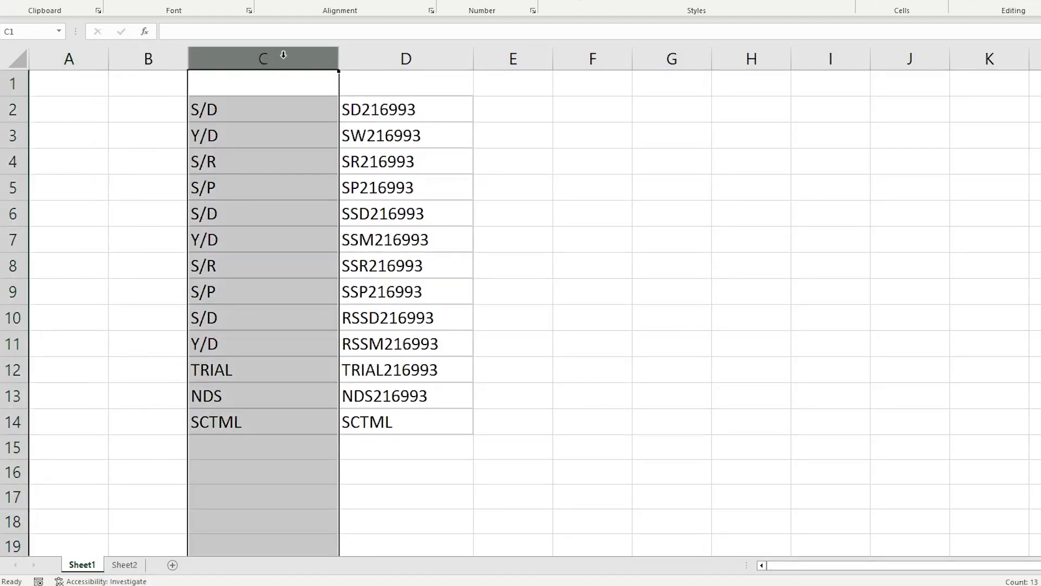
key(Delete)
Enter the formula =SeparateText(D2,0) in cell C2 to extract the text part of the code
click(279, 109)
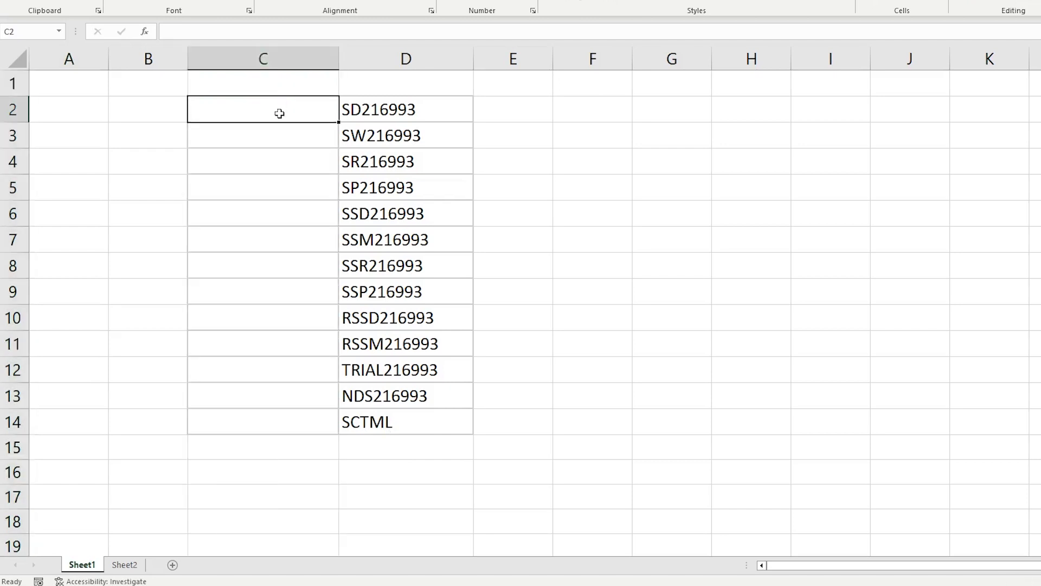
text(=)
key(alt+F11)
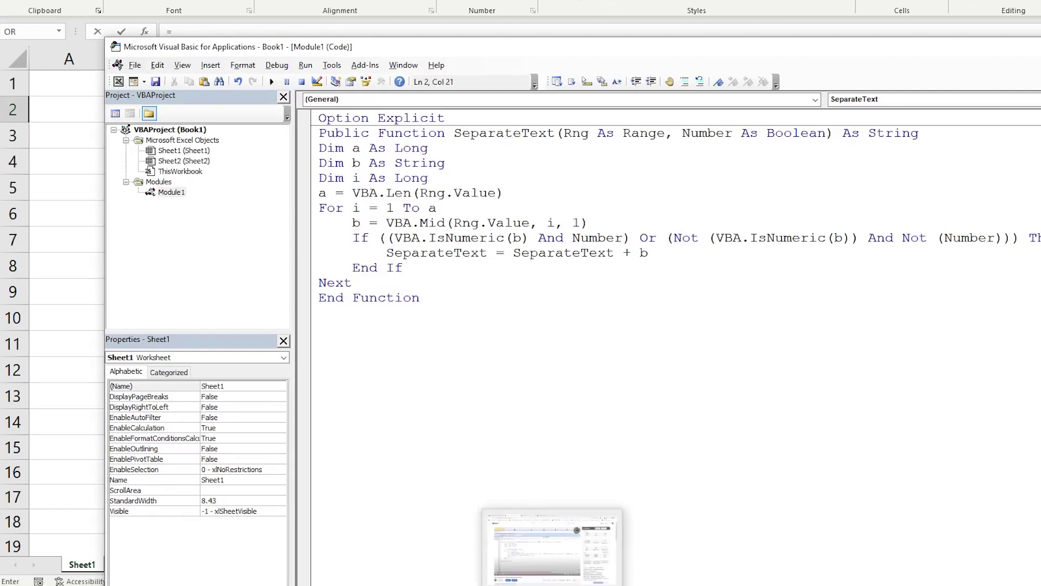
mouse_move(451, 585)
click(399, 549)
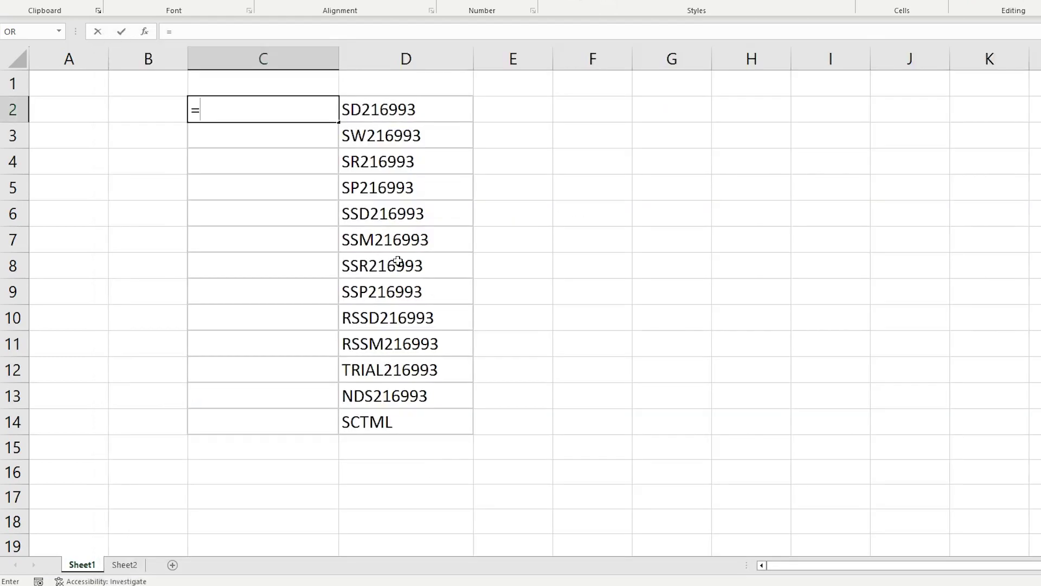
text(=sep)
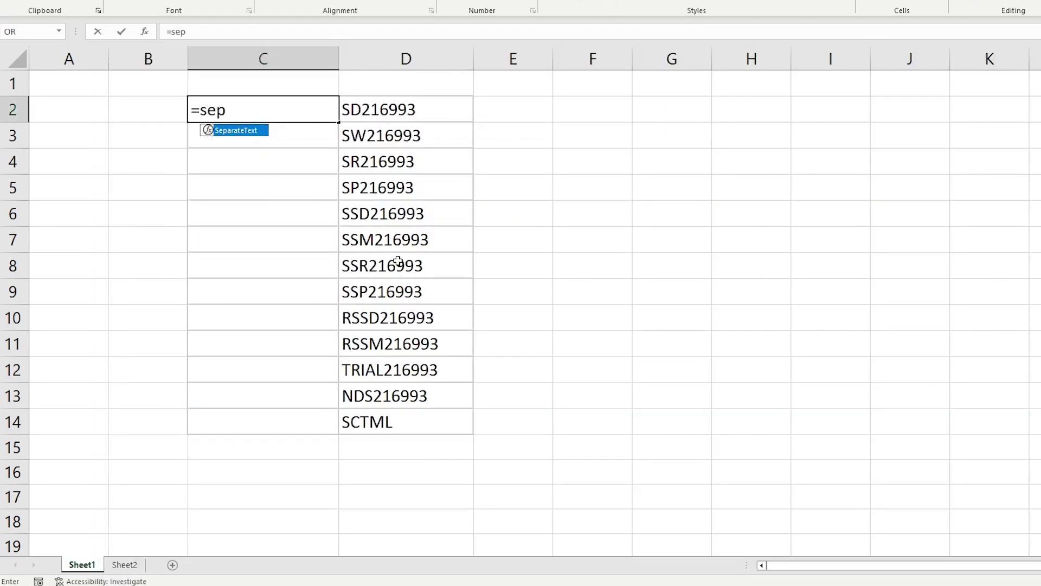
key(Tab)
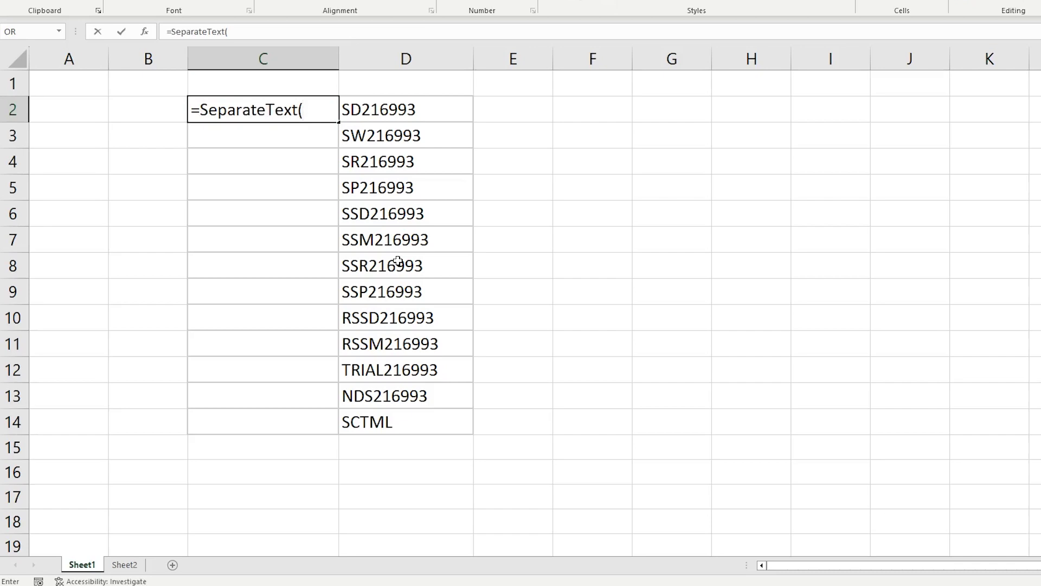
click(415, 112)
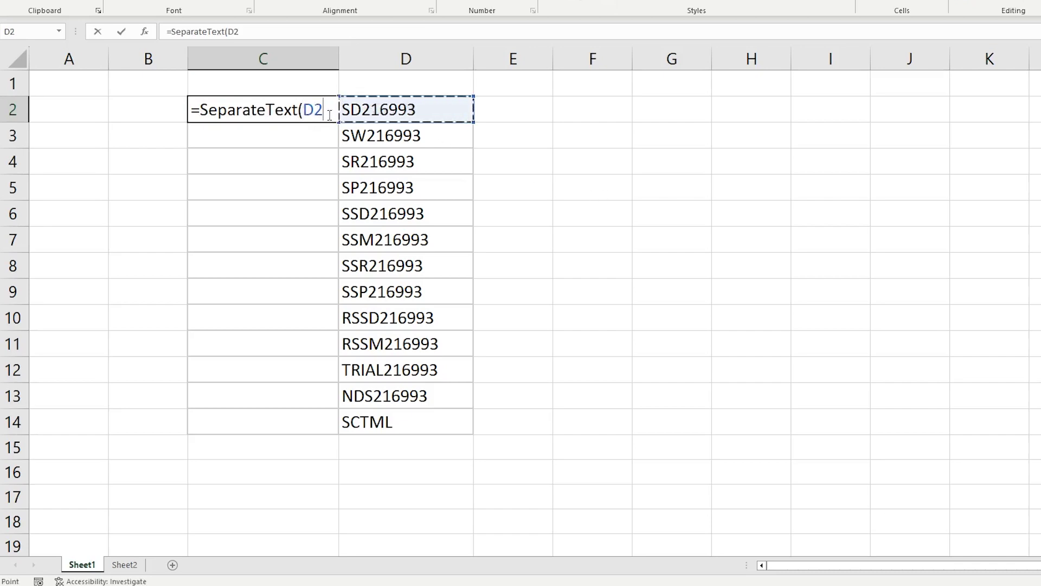
text(,)
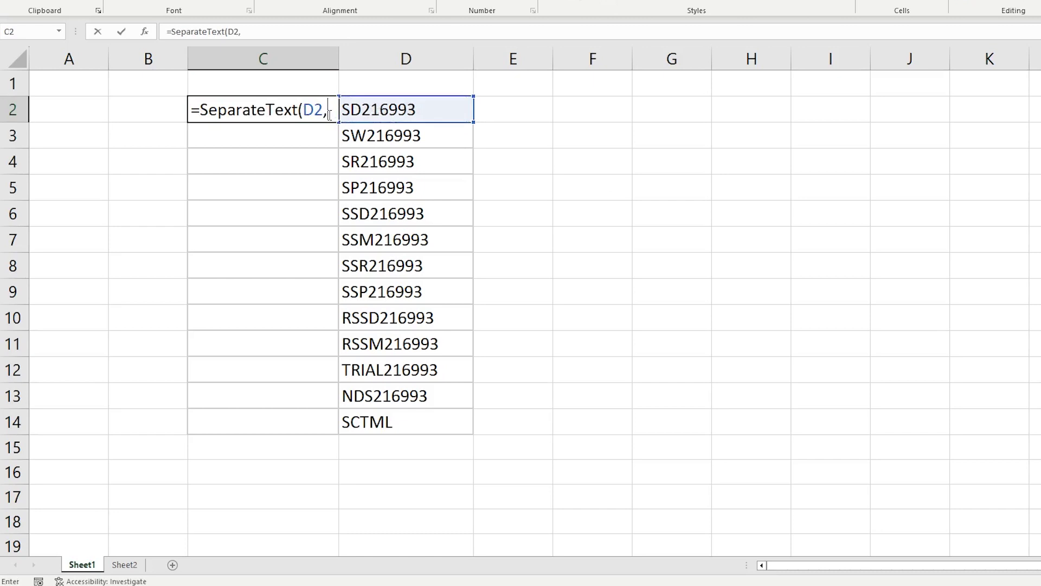
text(0)
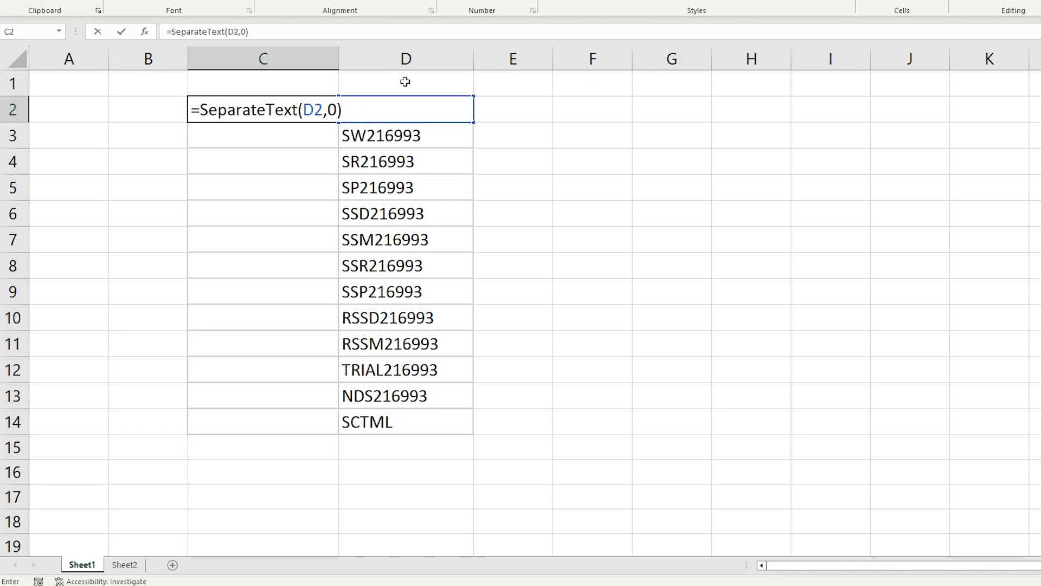
key(Return)
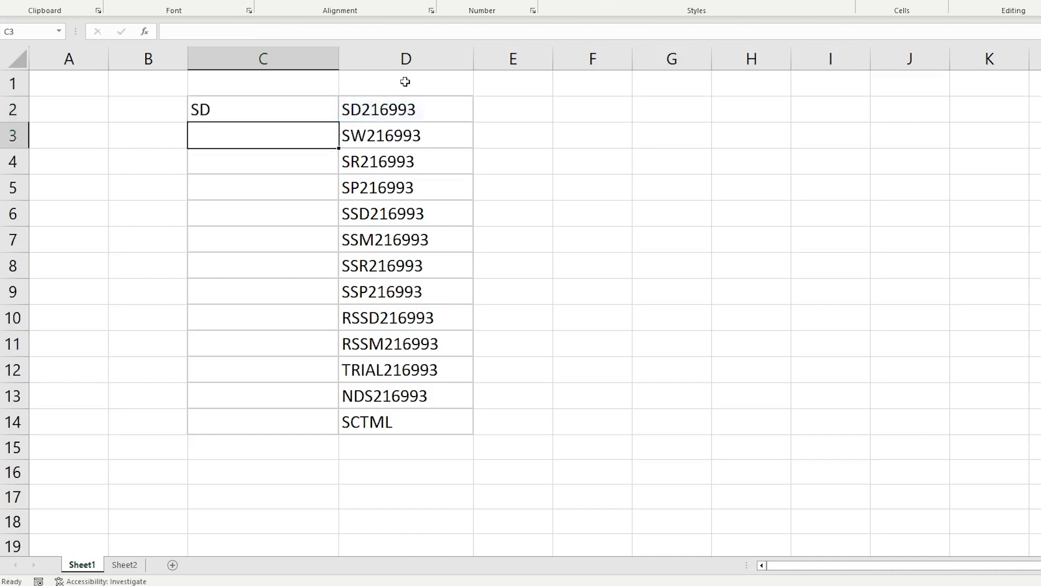
Fill the SeparateText formula from C2 down to C14 and check the copied formulas
click(293, 116)
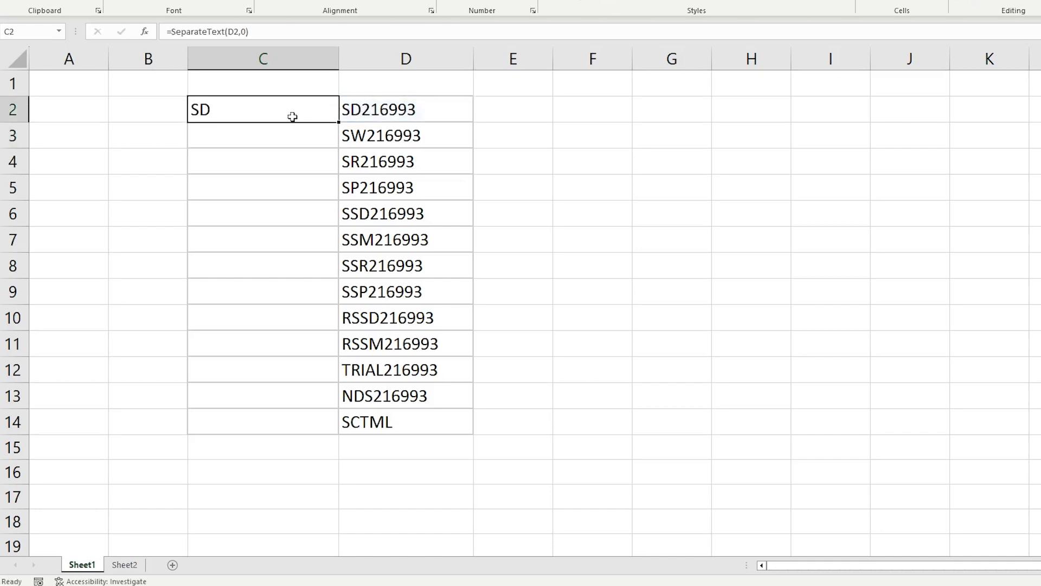
double_click(341, 123)
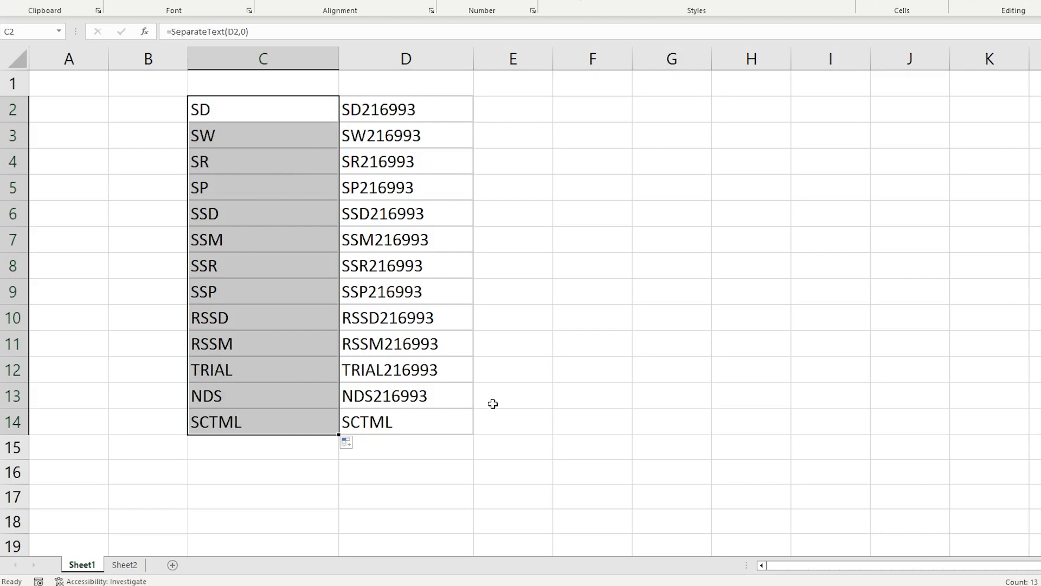
click(291, 209)
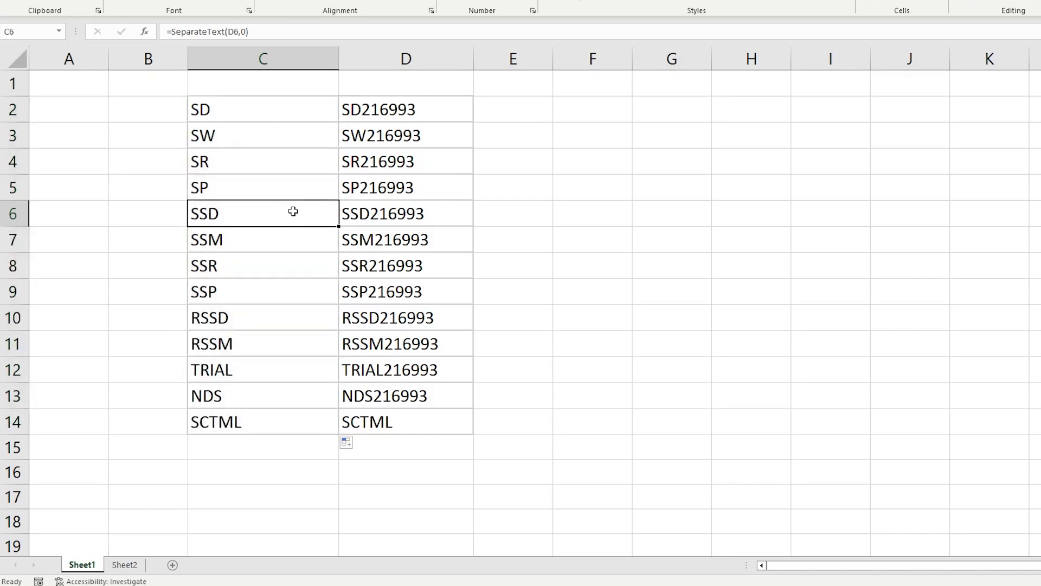
click(255, 119)
key(ctrl+c)
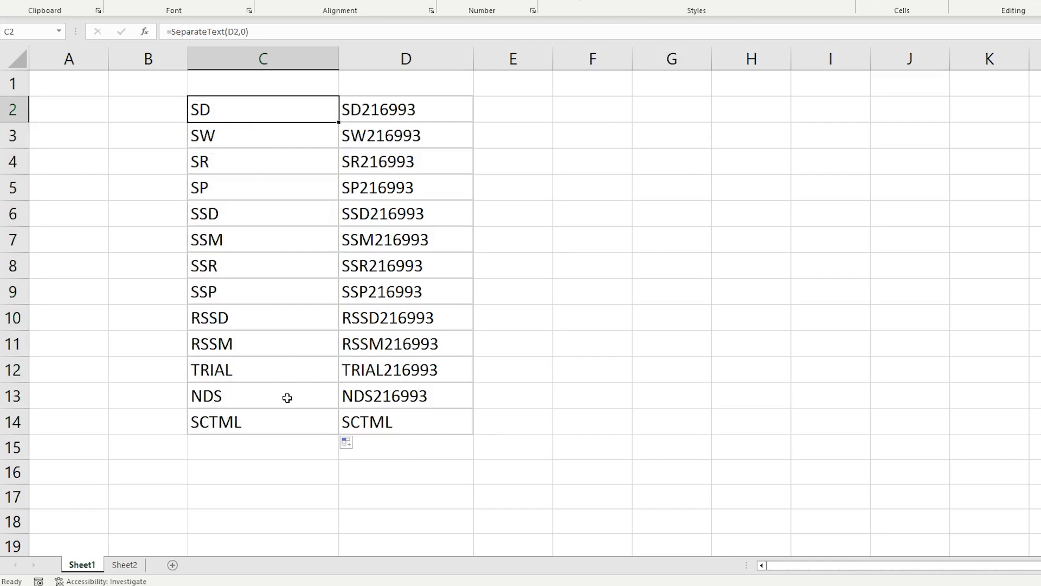
click(274, 414)
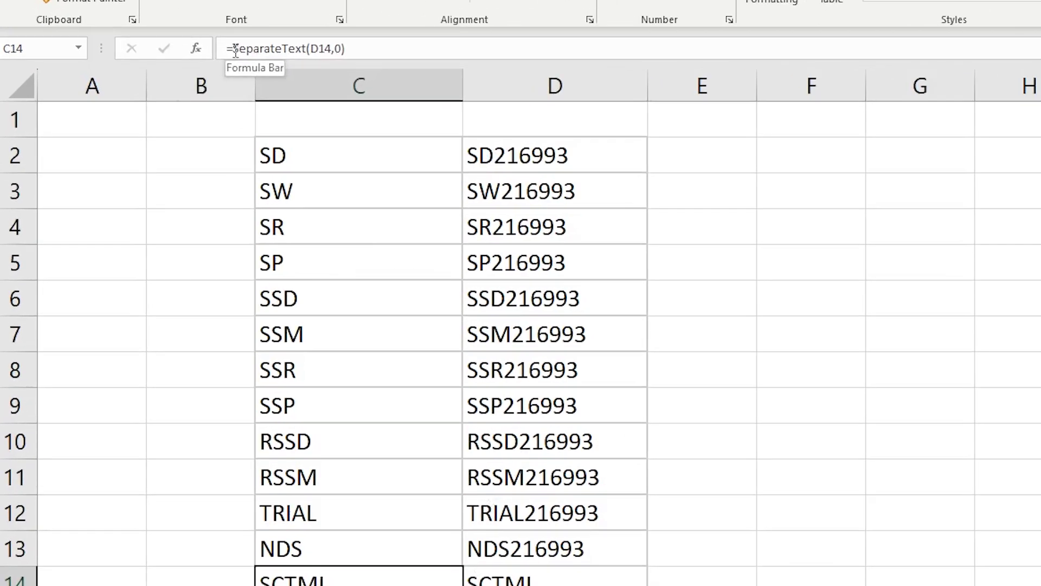
Wrap the SeparateText(D2,0) formula in cell C2 in a VLOOKUP that uses MyTable as its table array
click(417, 186)
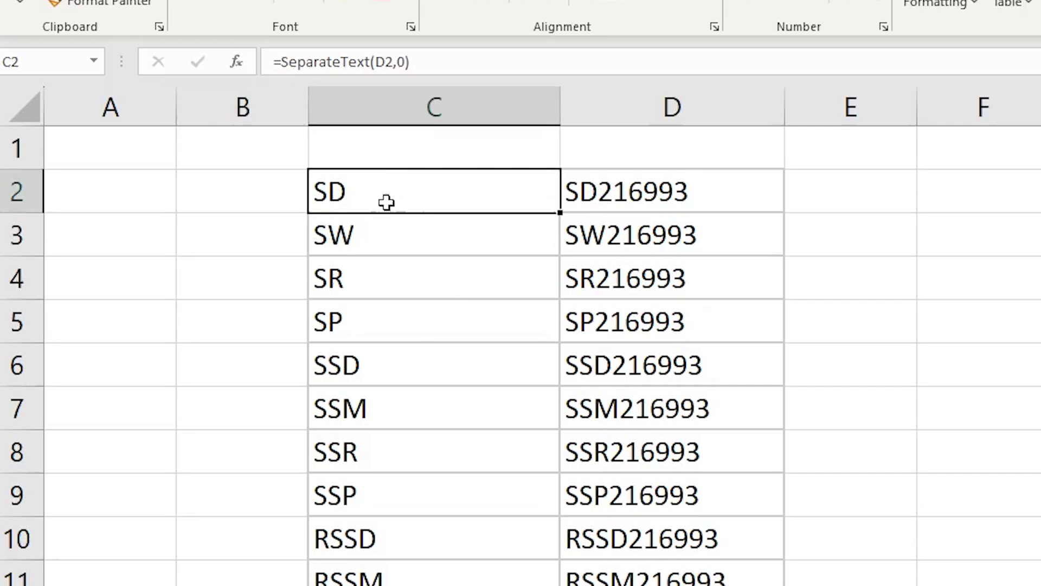
click(280, 69)
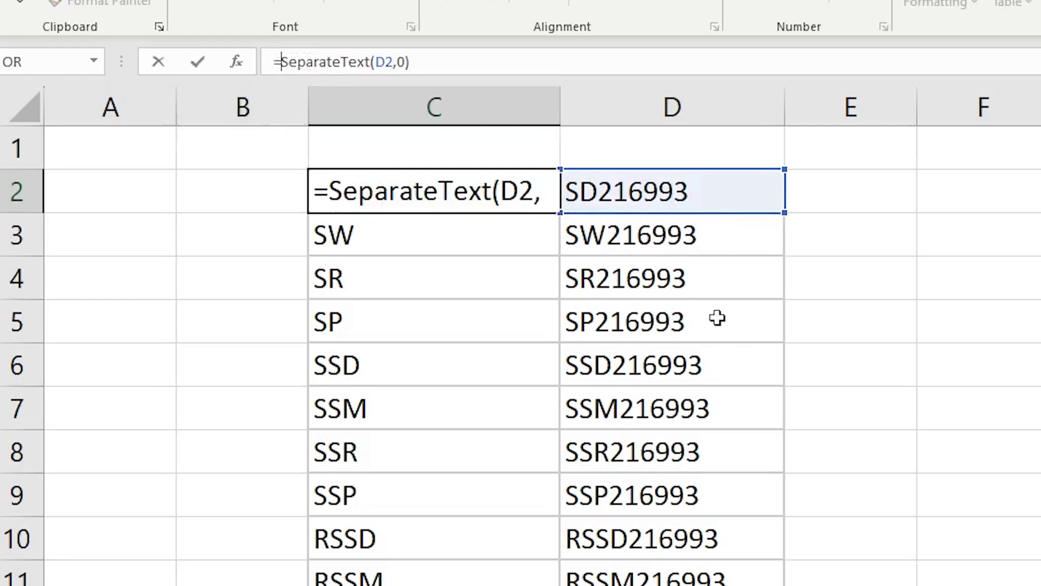
text(vlo)
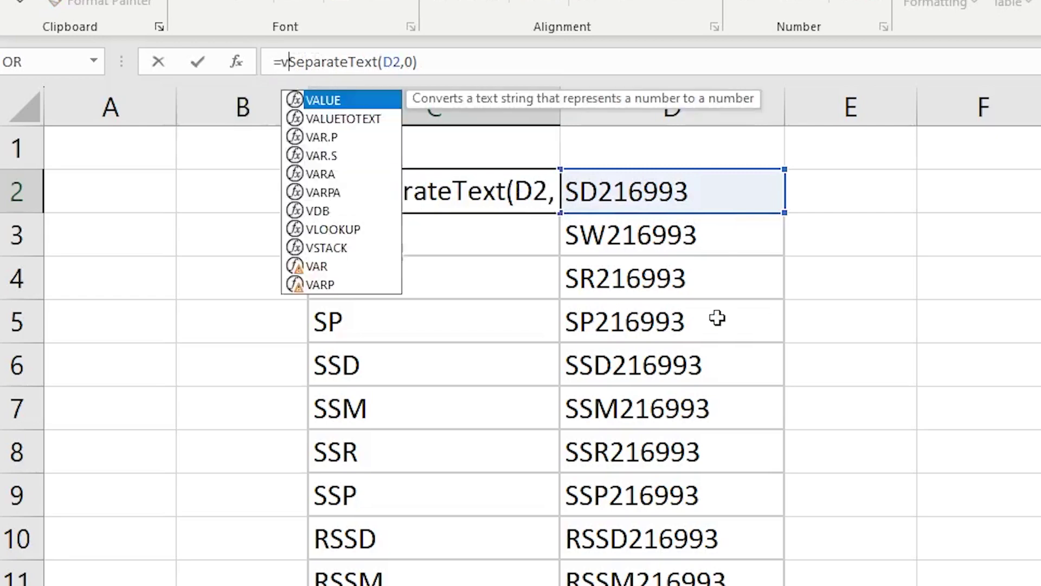
key(Tab)
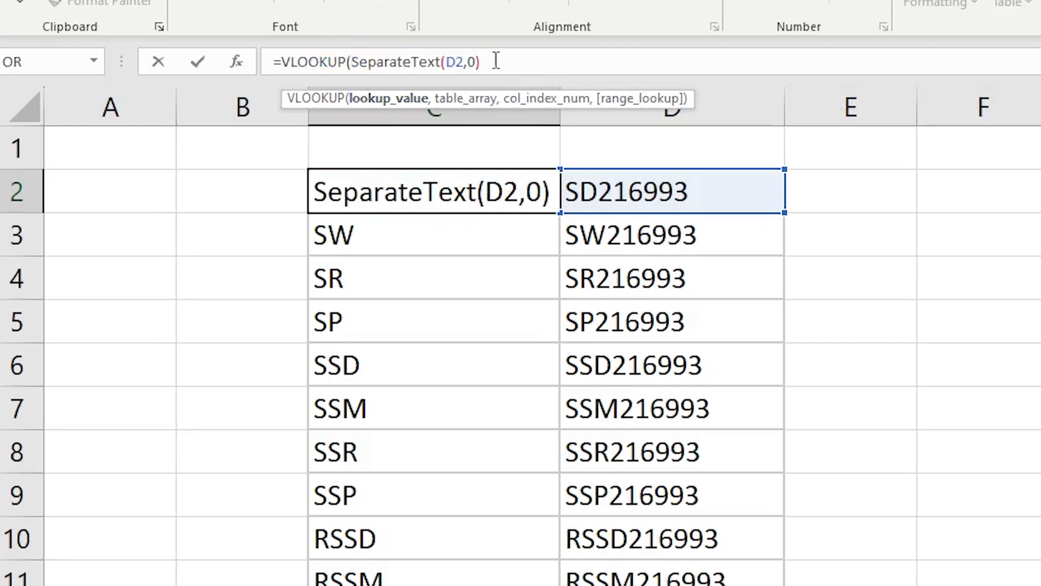
text(,)
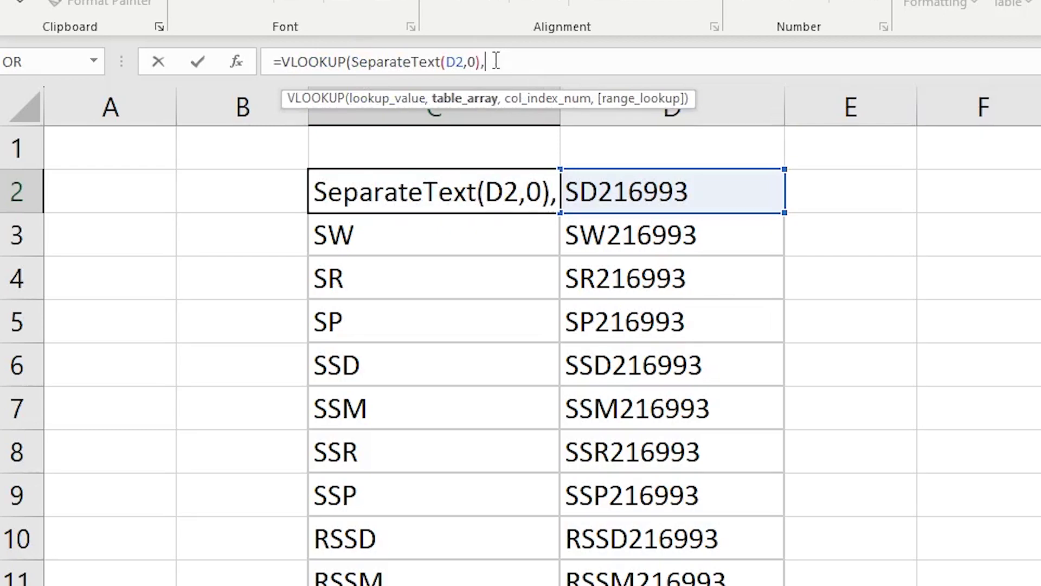
click(94, 61)
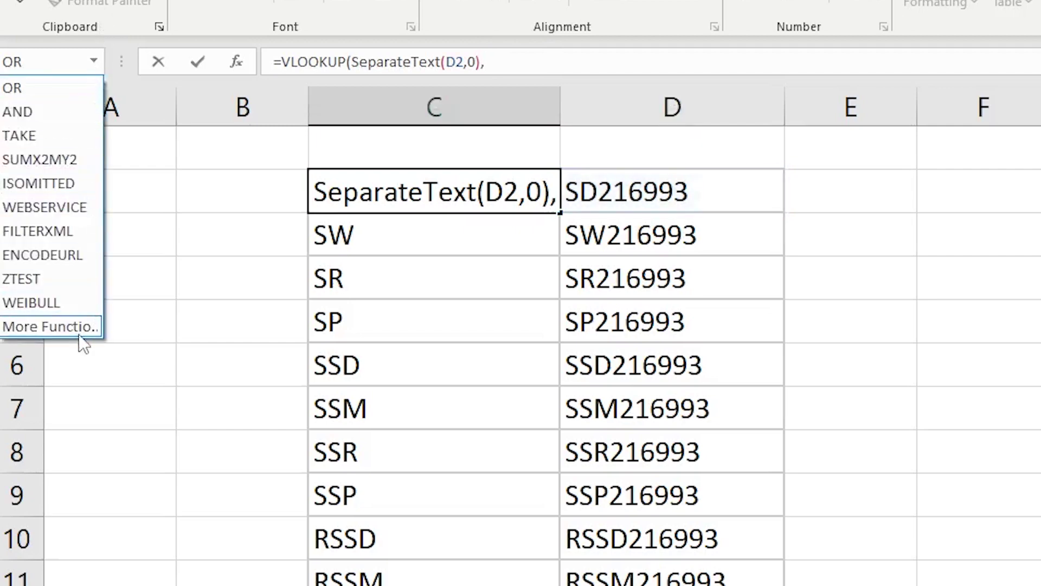
click(512, 62)
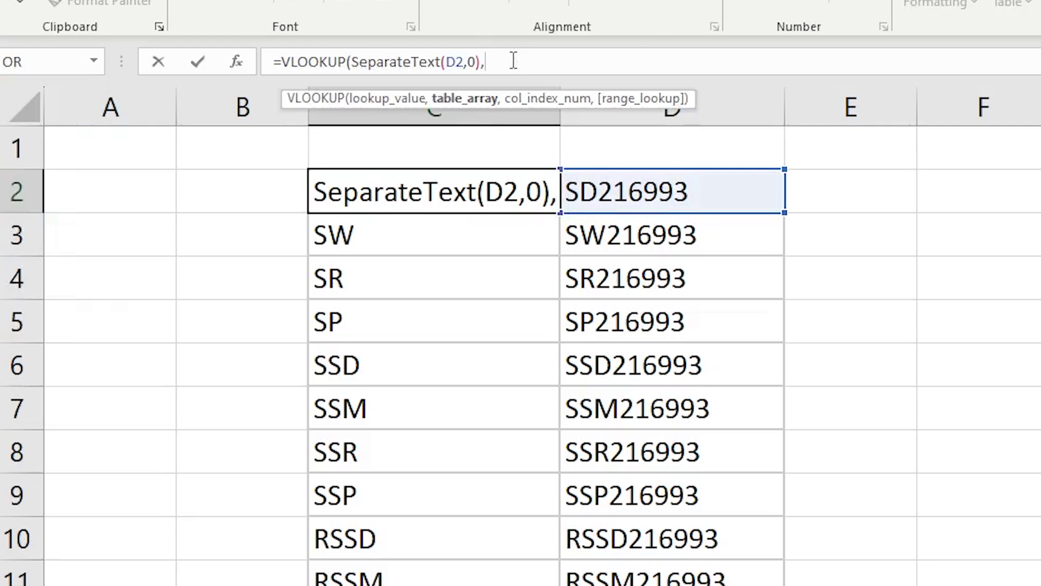
text(my)
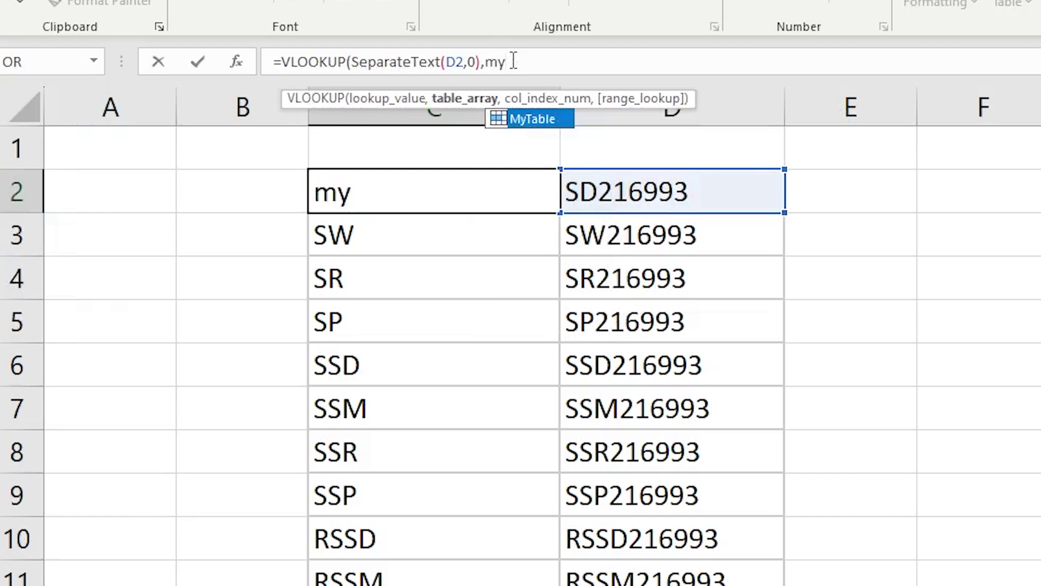
double_click(523, 119)
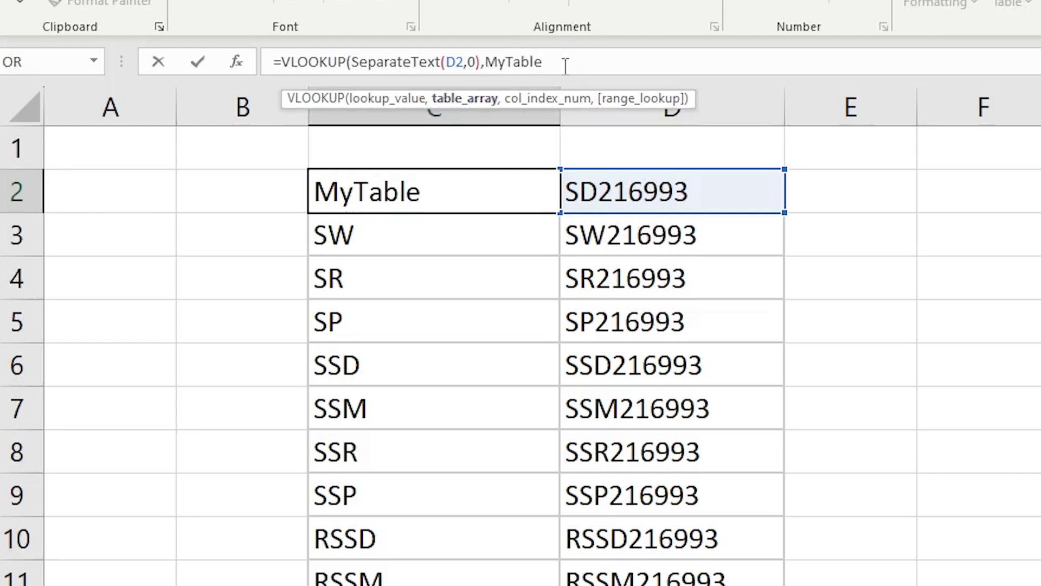
text(,)
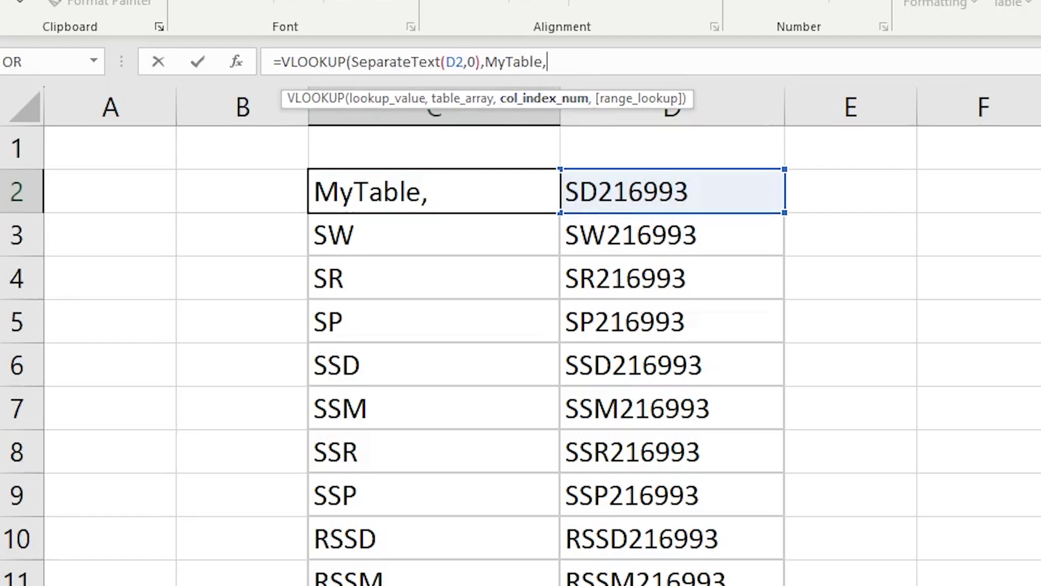
Complete the VLOOKUP formula in C2 with column index 2 and FALSE for an exact match
click(358, 585)
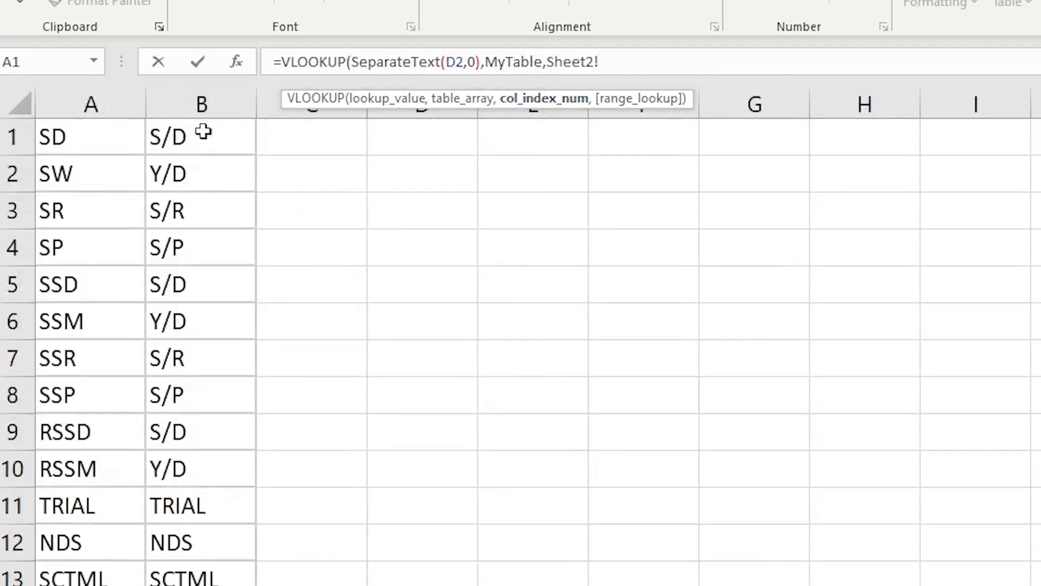
click(304, 584)
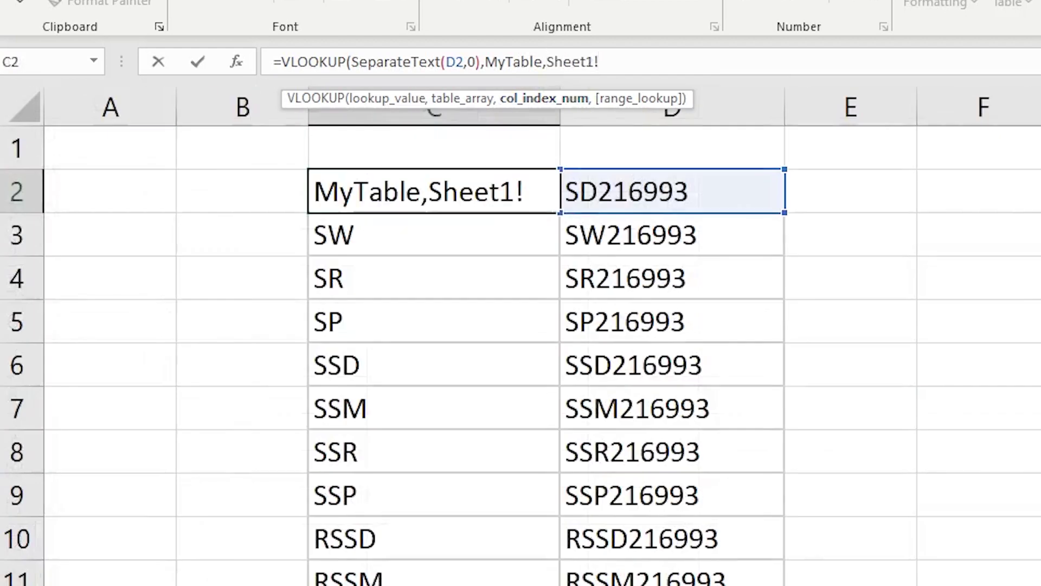
drag(629, 53, 557, 60)
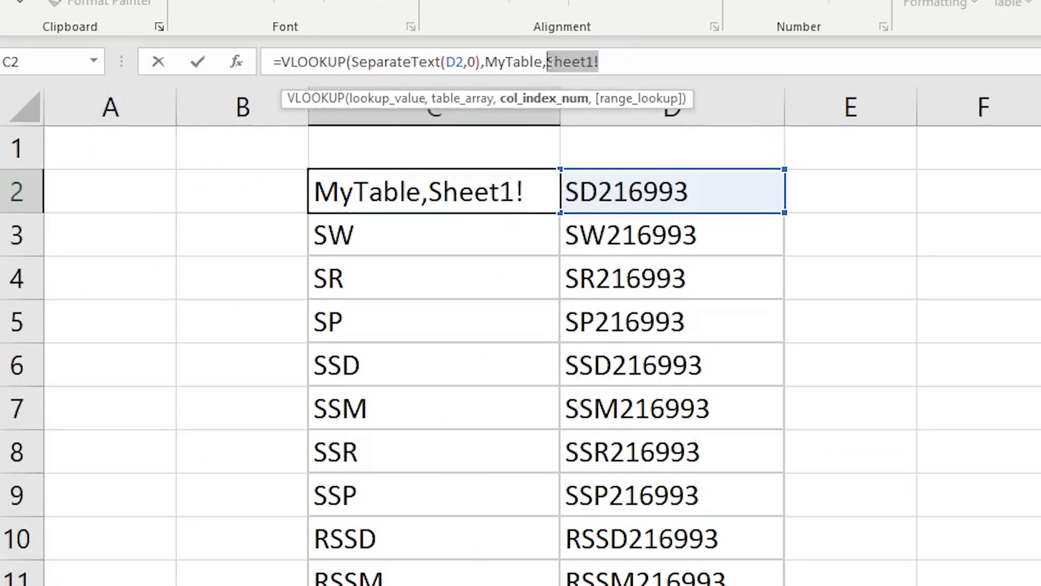
text(2)
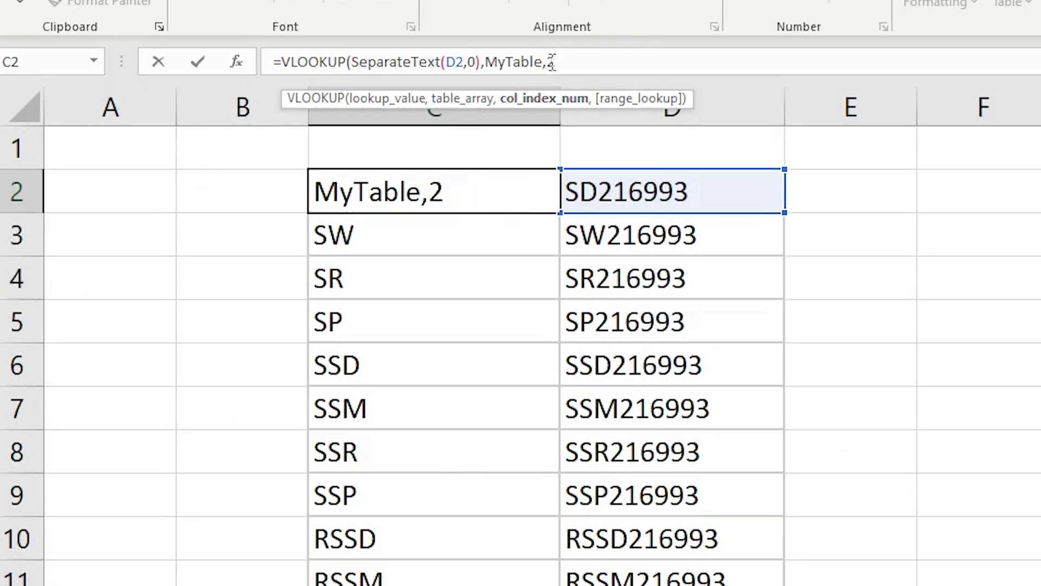
text(,)
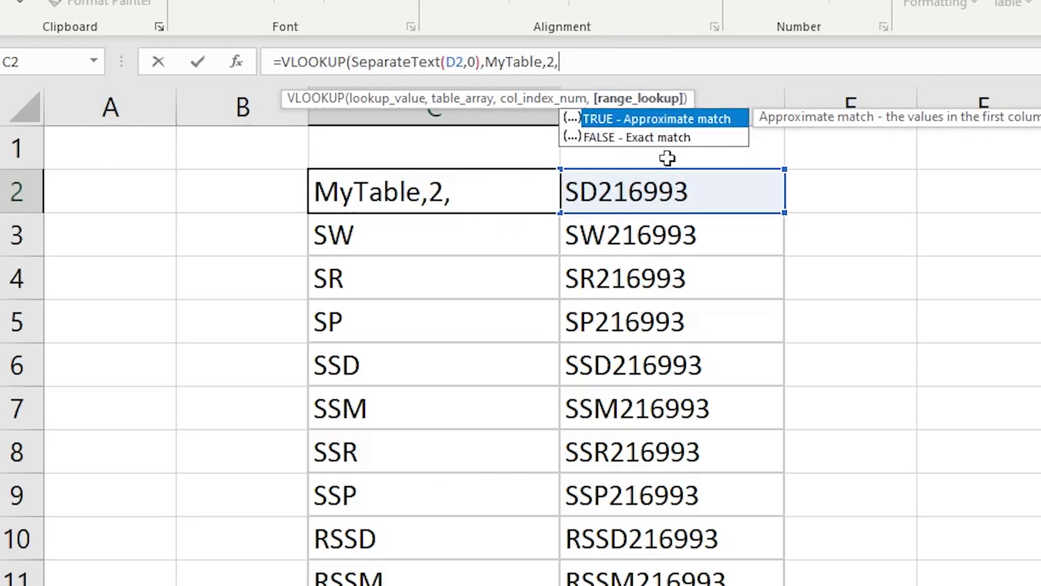
click(614, 140)
double_click(614, 138)
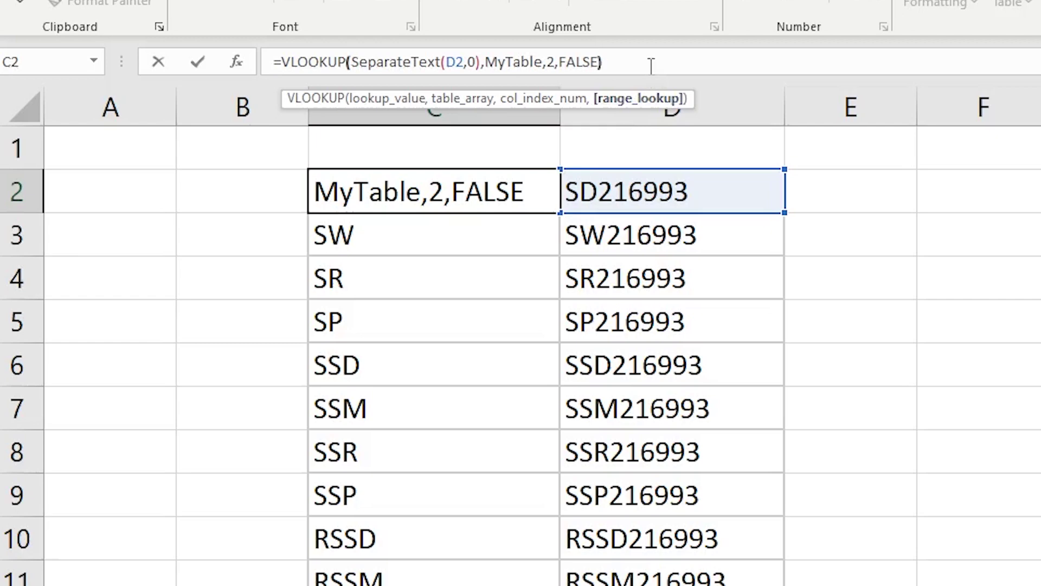
text())
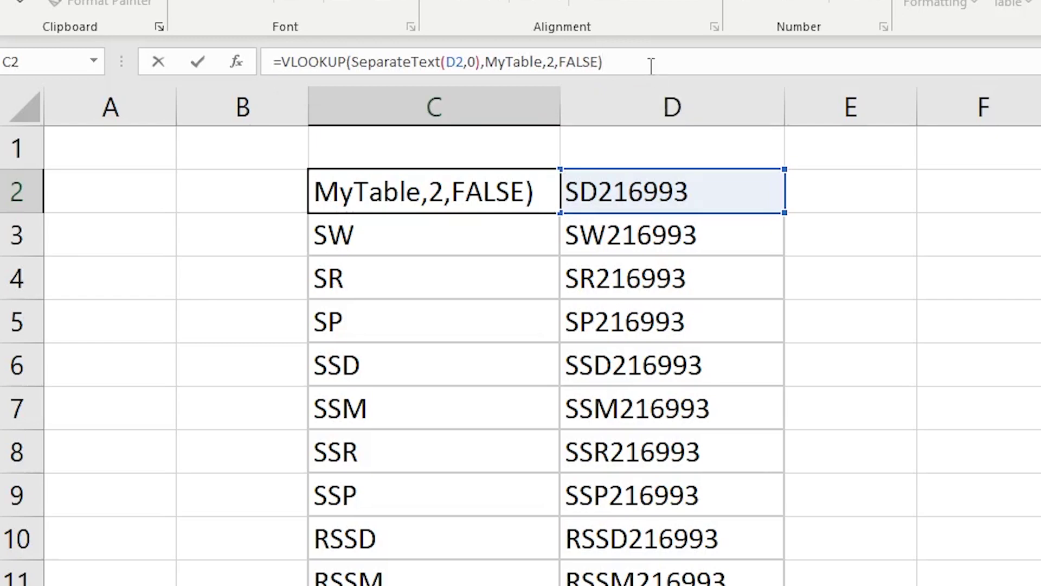
key(ctrl+Return)
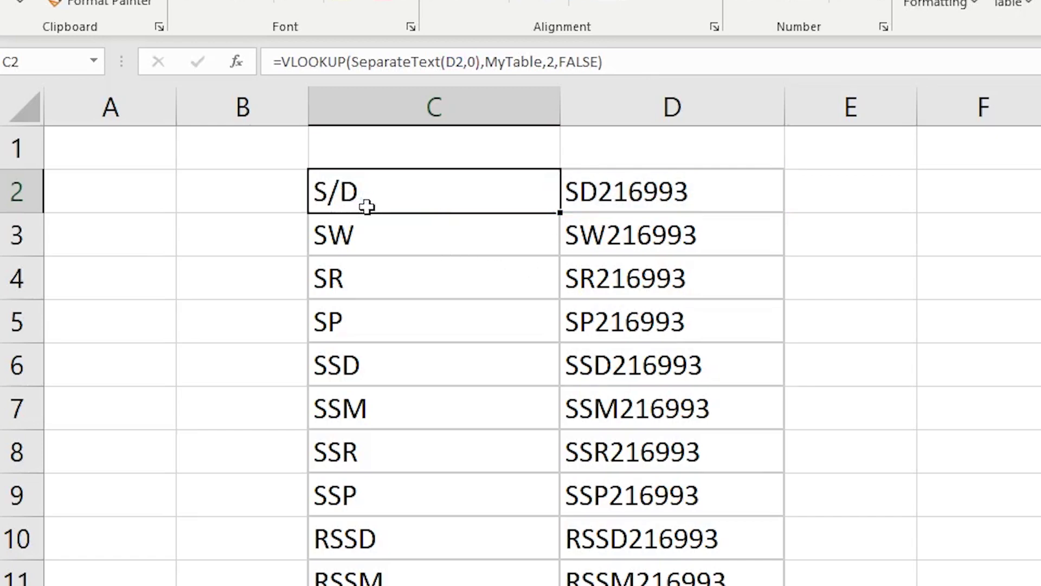
Clear the old formulas in C3:C14 and fill the VLOOKUP formula from C2 down to C14
key(ctrl+z)
key(ctrl+y)
drag(404, 249, 406, 585)
key(Delete)
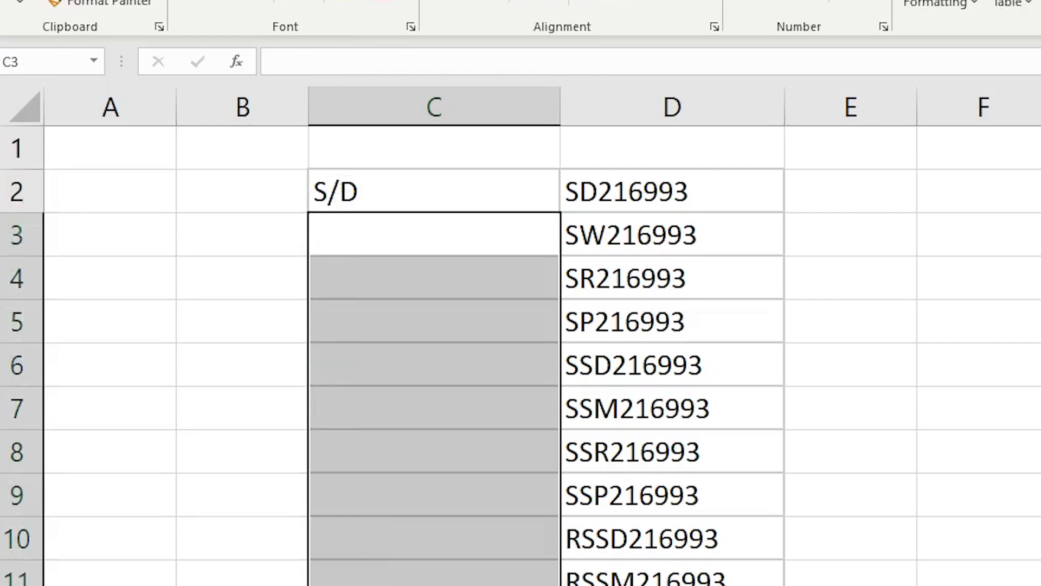
click(537, 200)
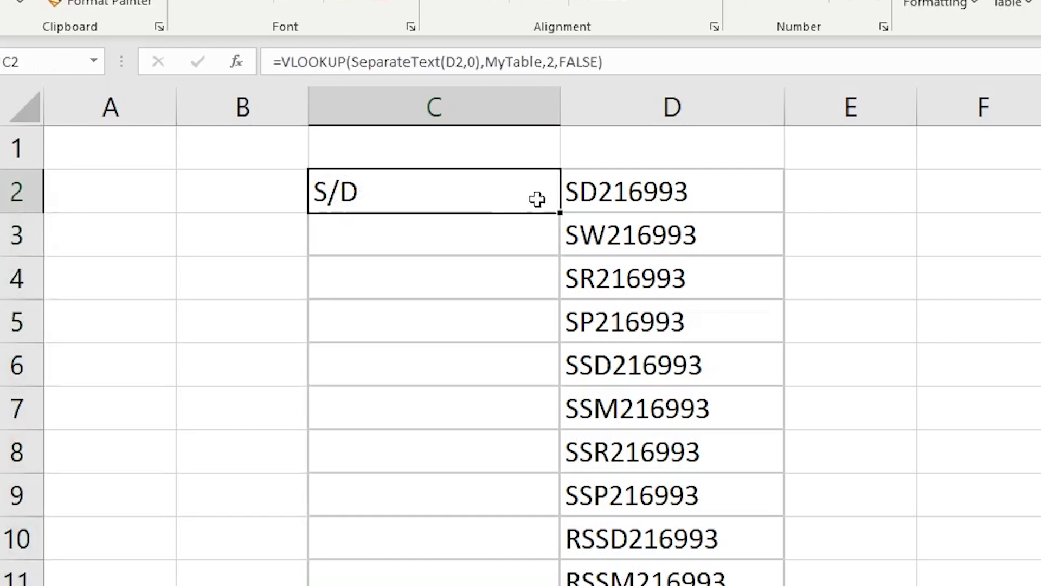
double_click(560, 215)
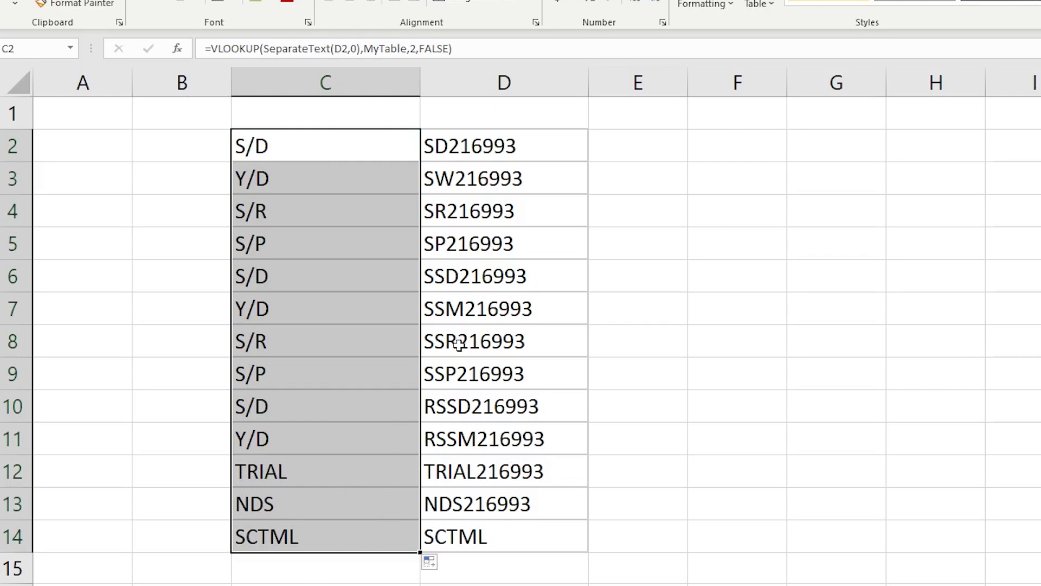
Compare the codes in column D with the lookup list on Sheet2, checking the range named MyTable and the empty rows below it
drag(456, 145, 460, 530)
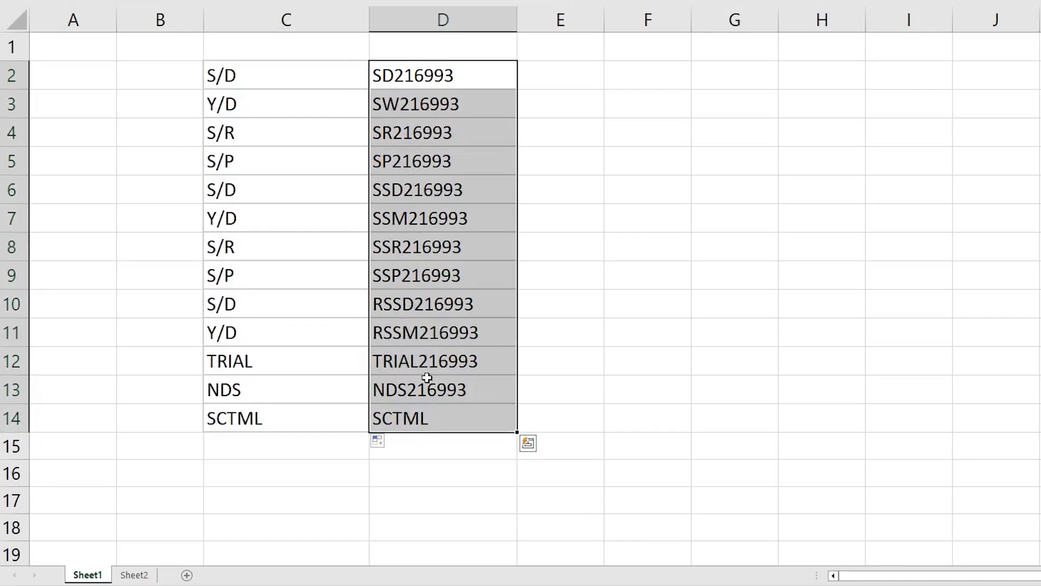
click(135, 575)
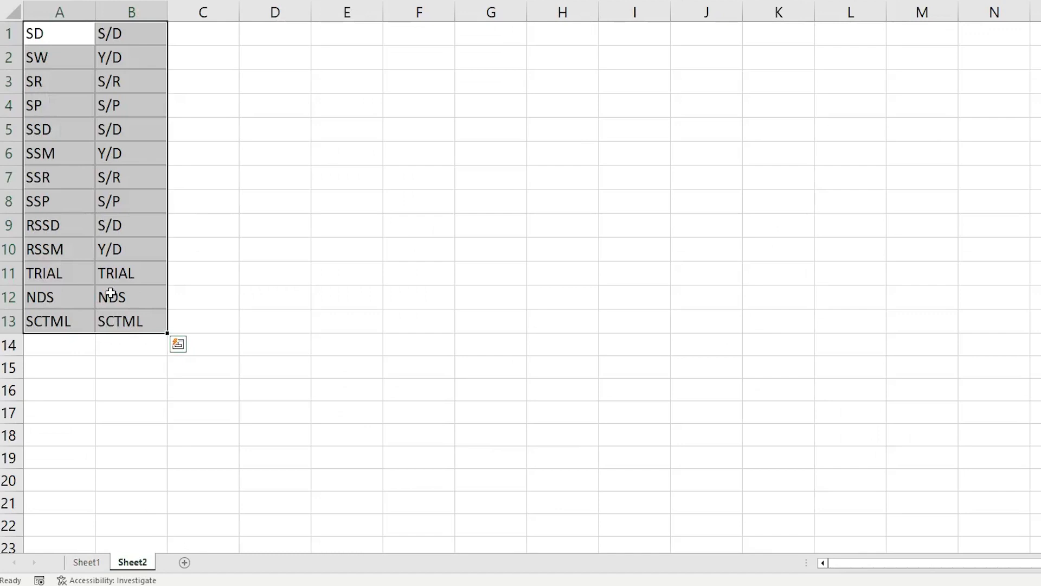
click(77, 341)
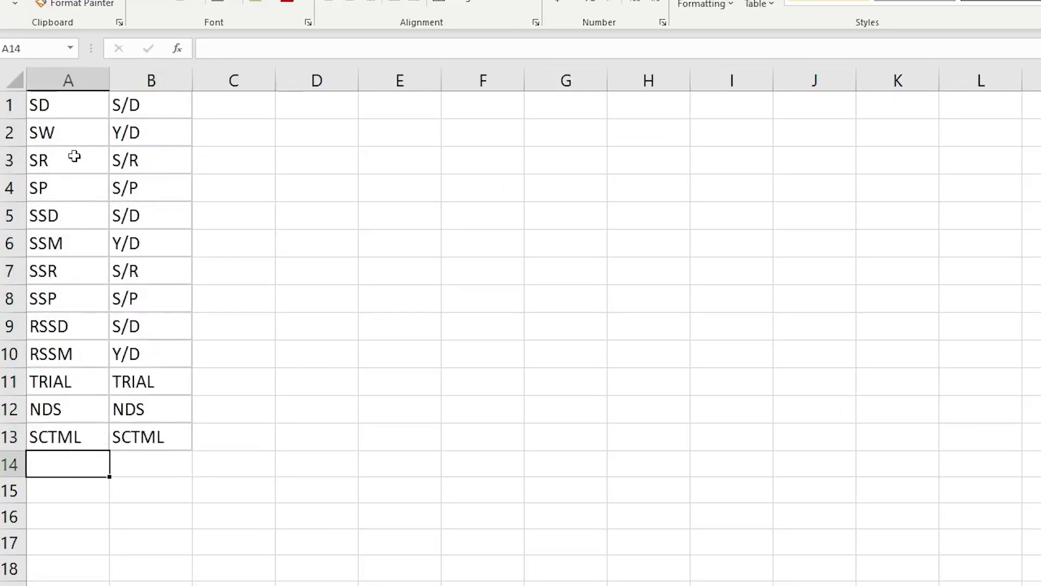
drag(76, 460, 144, 488)
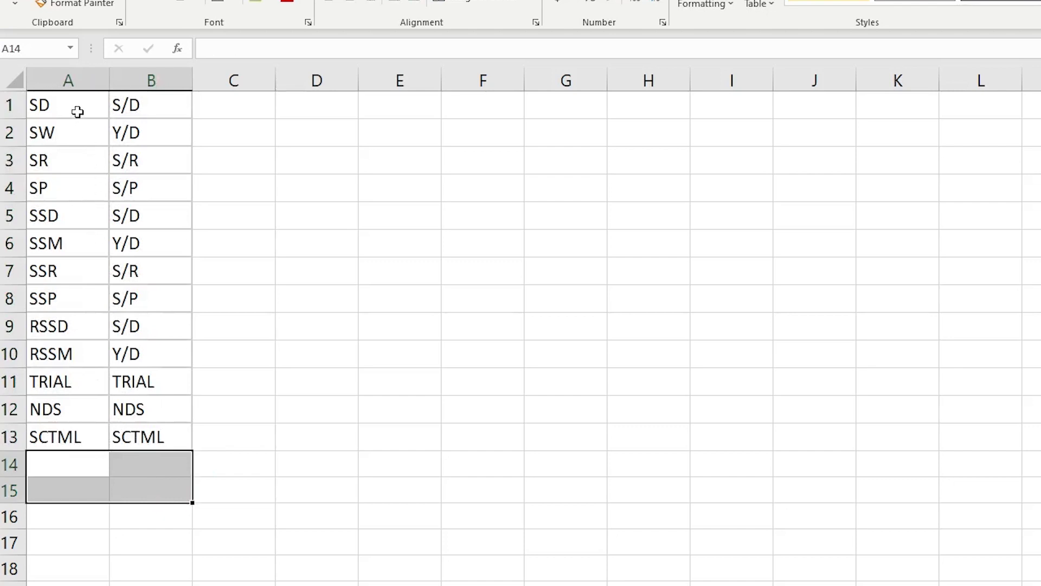
click(84, 468)
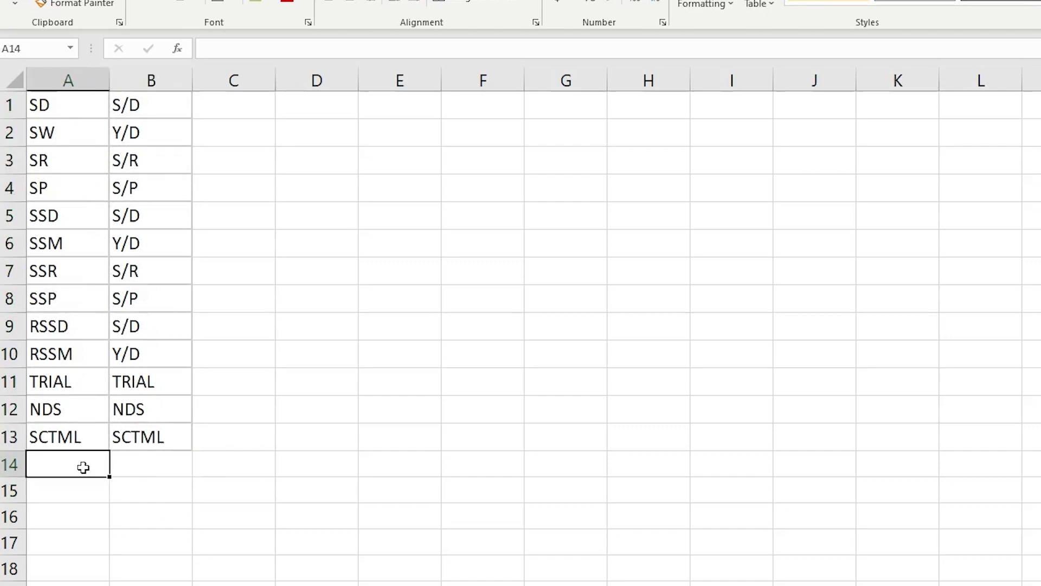
click(81, 108)
click(71, 47)
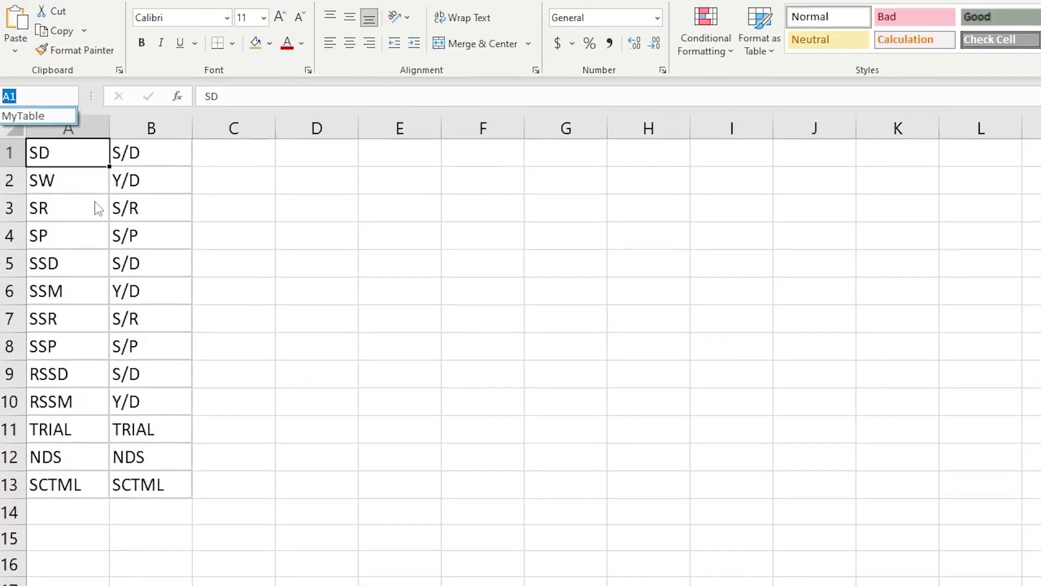
click(89, 109)
Convert the lookup range A1:B13 on Sheet2 into an Excel table without marking the first row as headers
drag(101, 208, 139, 531)
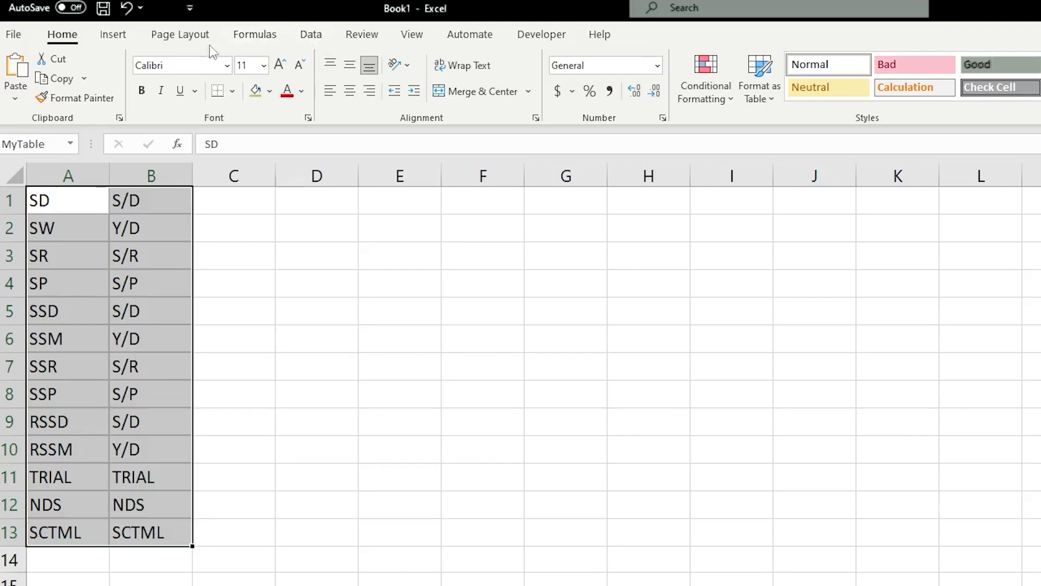
click(113, 34)
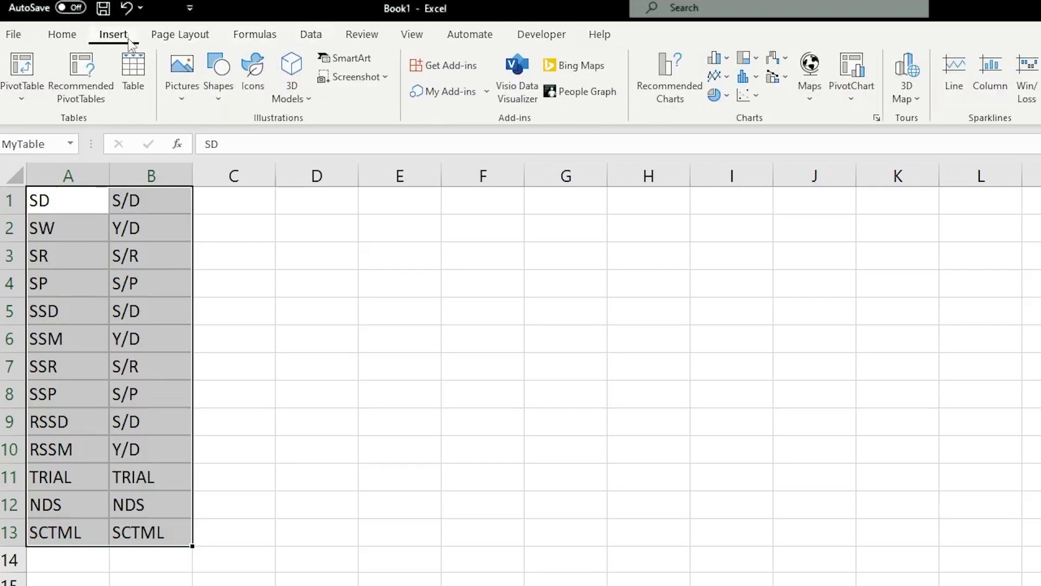
click(135, 85)
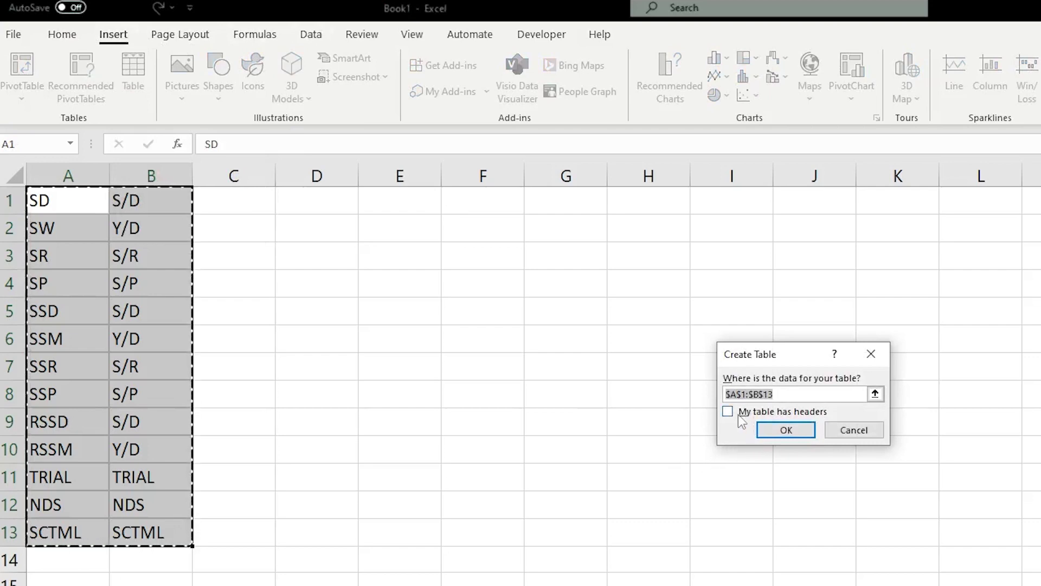
drag(814, 356, 569, 356)
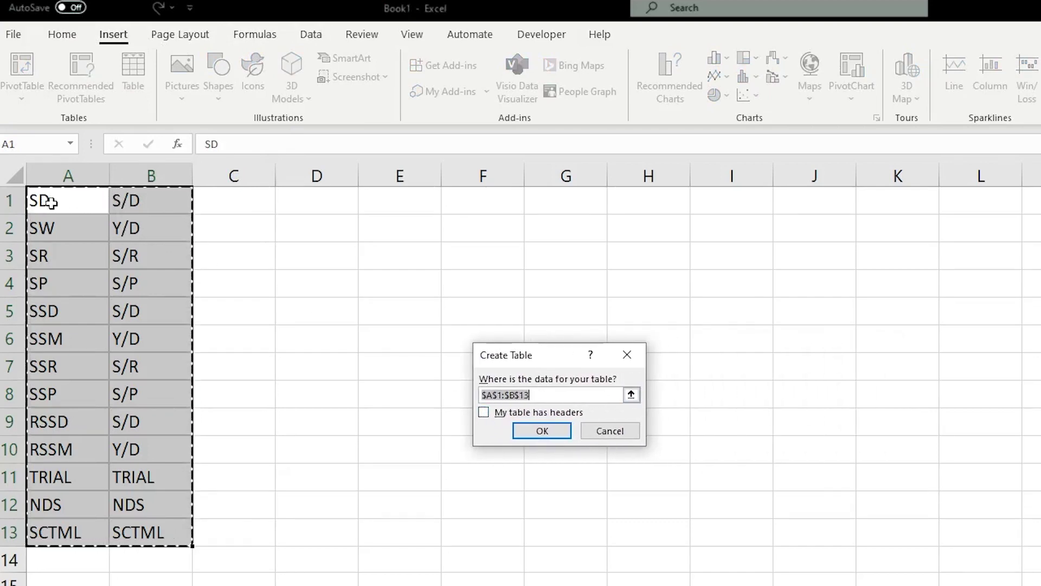
click(540, 429)
Select Table1 by its name to check its extent, and go to the empty cell A15 directly below the table
click(71, 143)
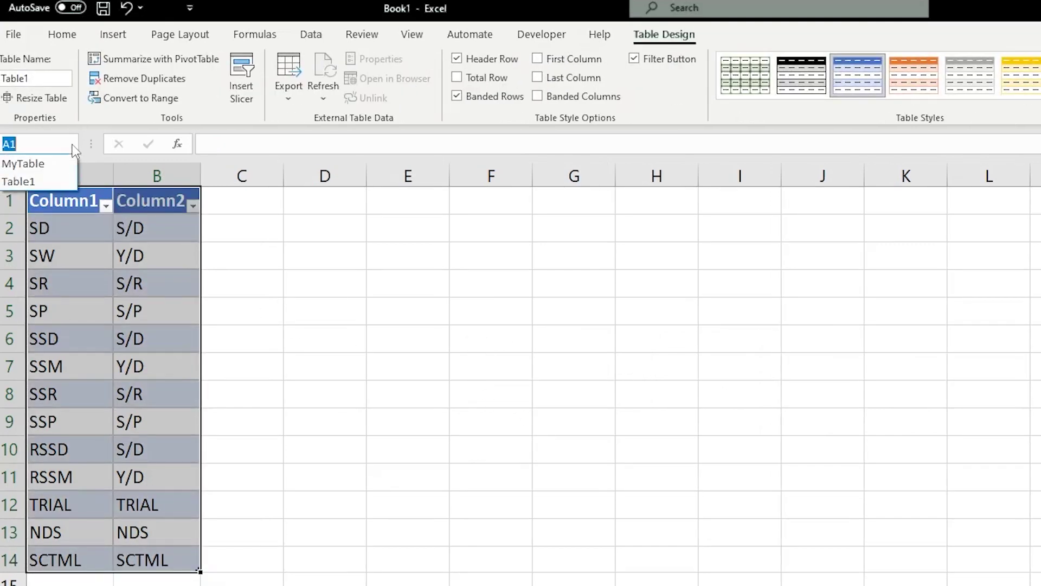
click(17, 181)
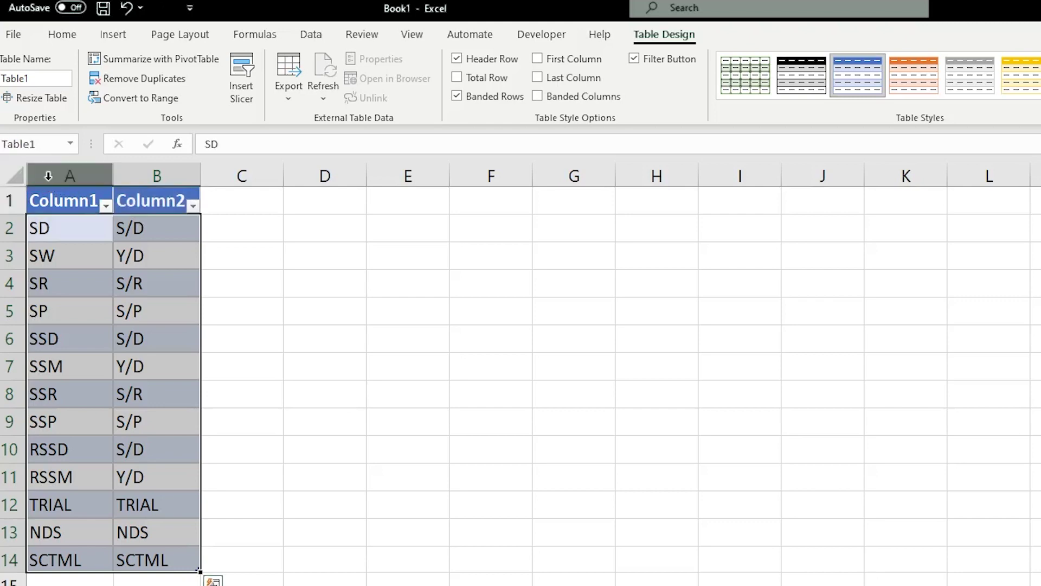
click(70, 579)
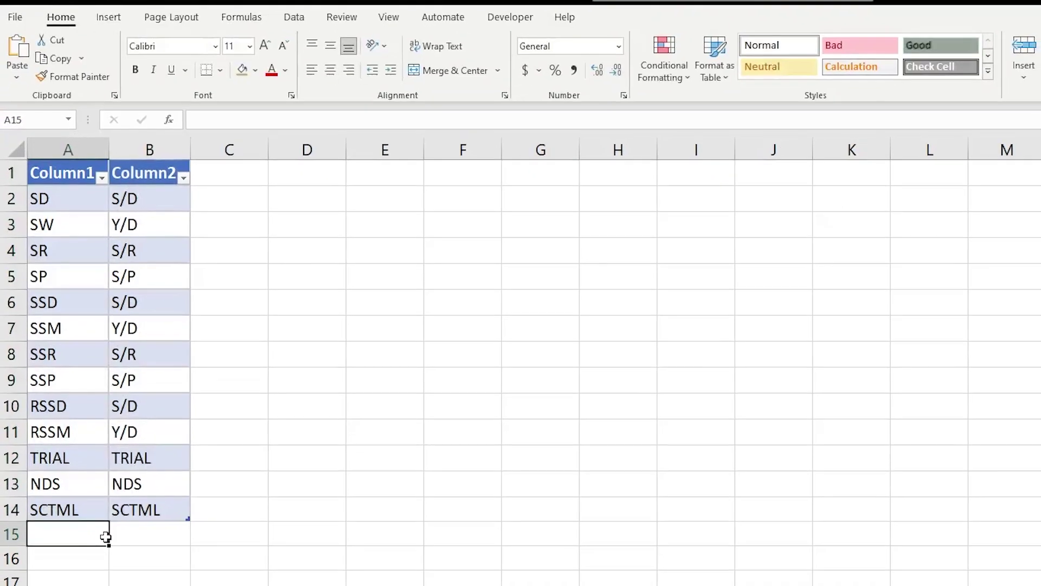
click(144, 532)
click(65, 536)
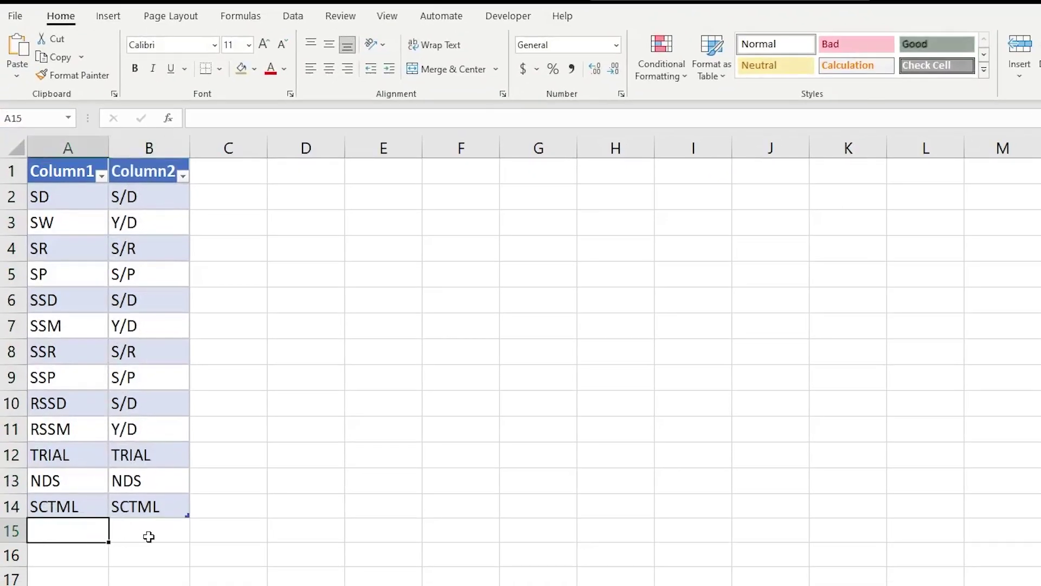
Add a test entry in row 15 directly below the table, with a sample name in column A and its slash-separated form in column B
click(151, 527)
click(94, 534)
text(Harun)
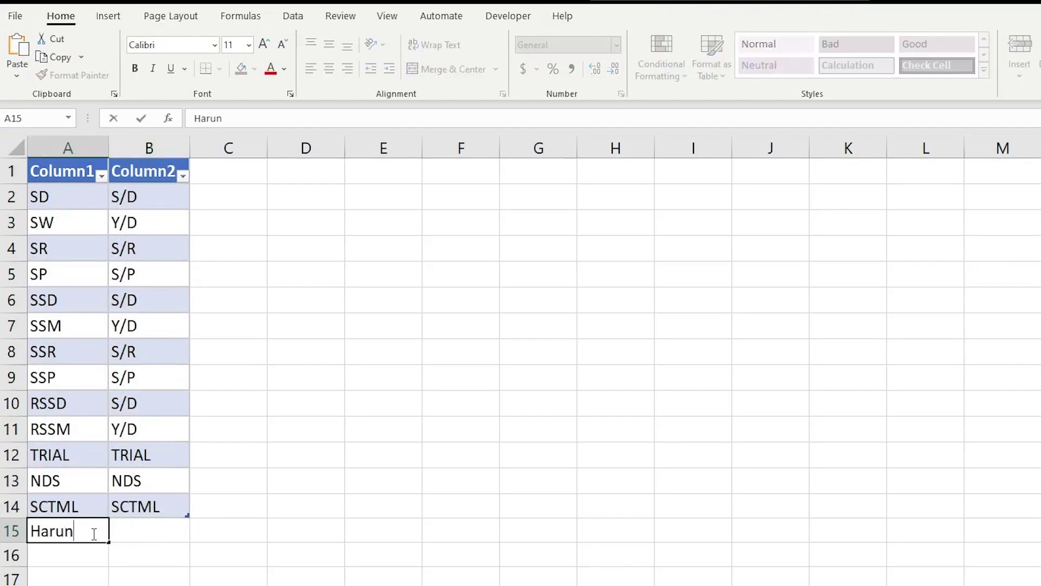
key(Tab)
text(H)
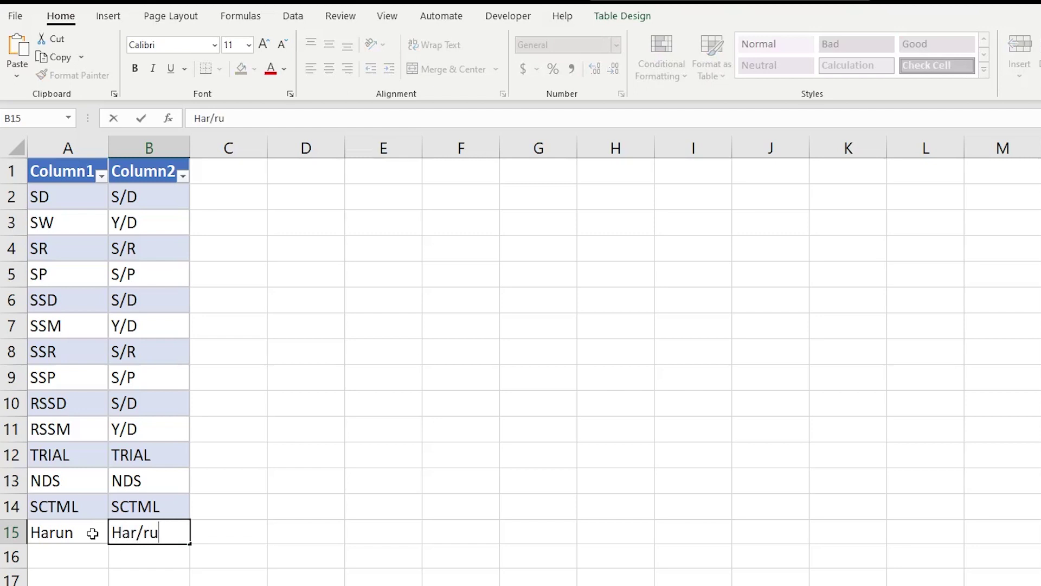
key(Return)
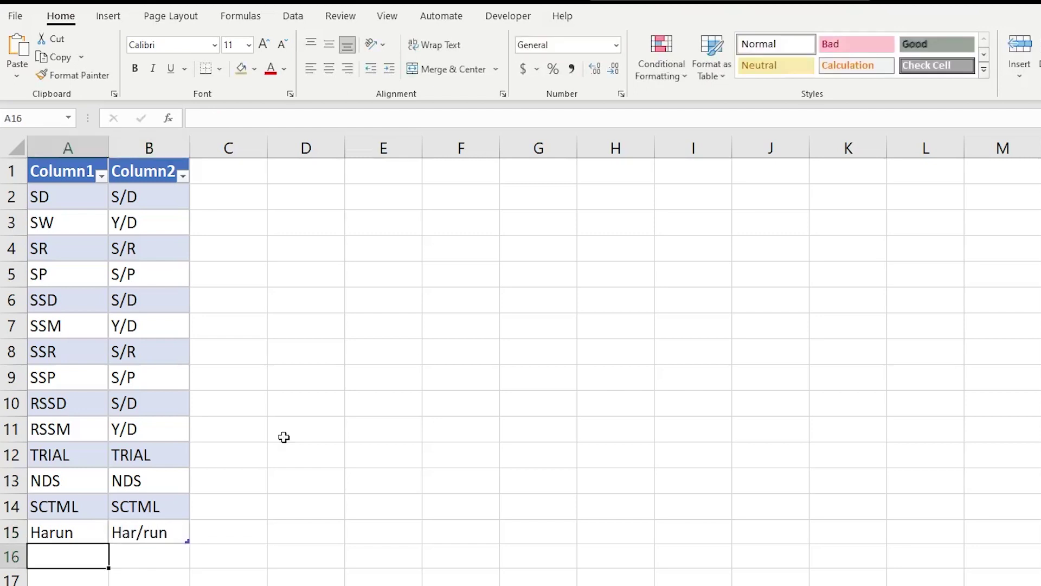
Select Table1 by its name to check that its range includes the new row 15
click(68, 118)
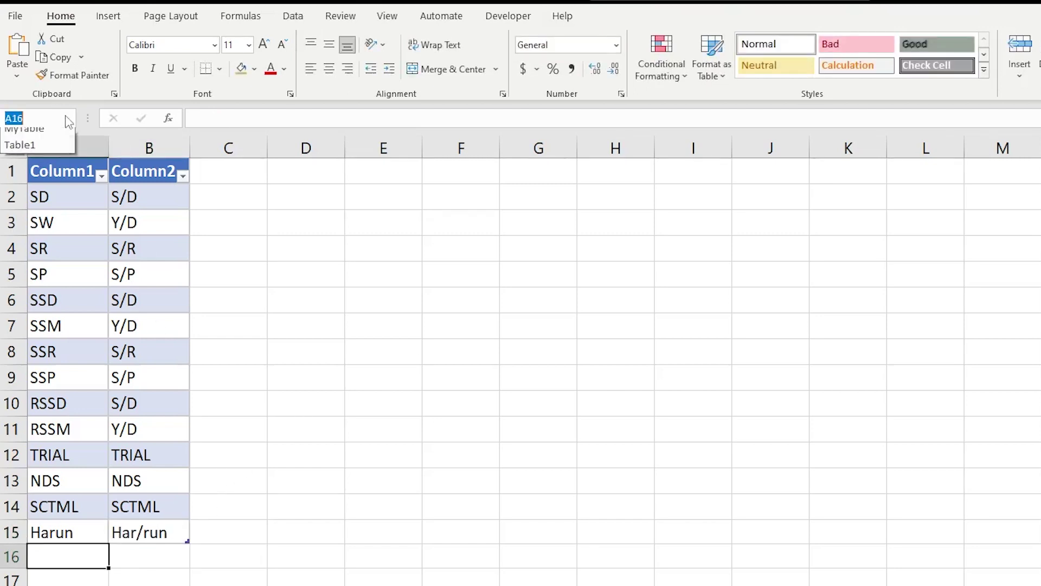
click(19, 152)
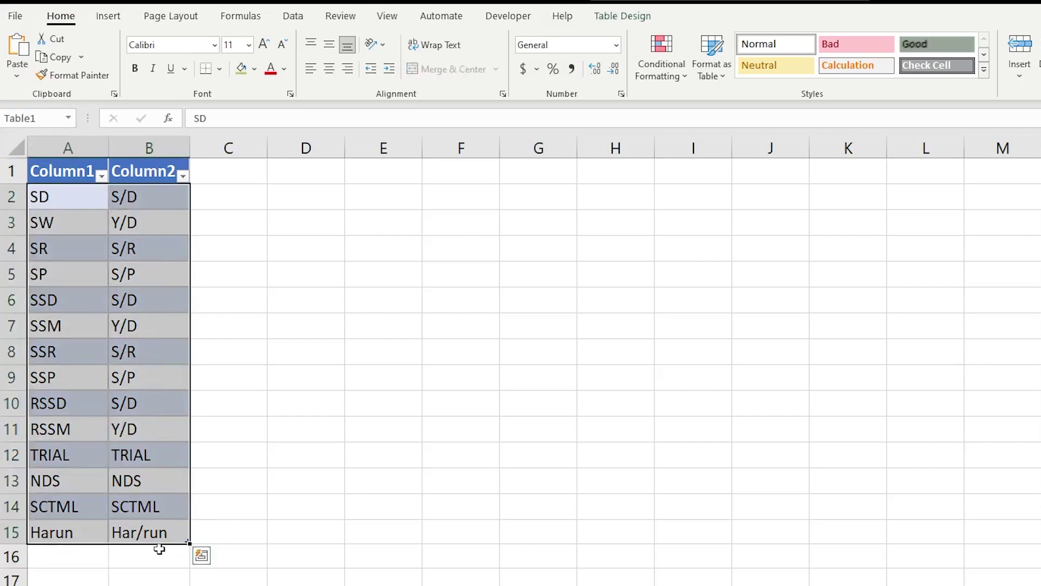
click(60, 118)
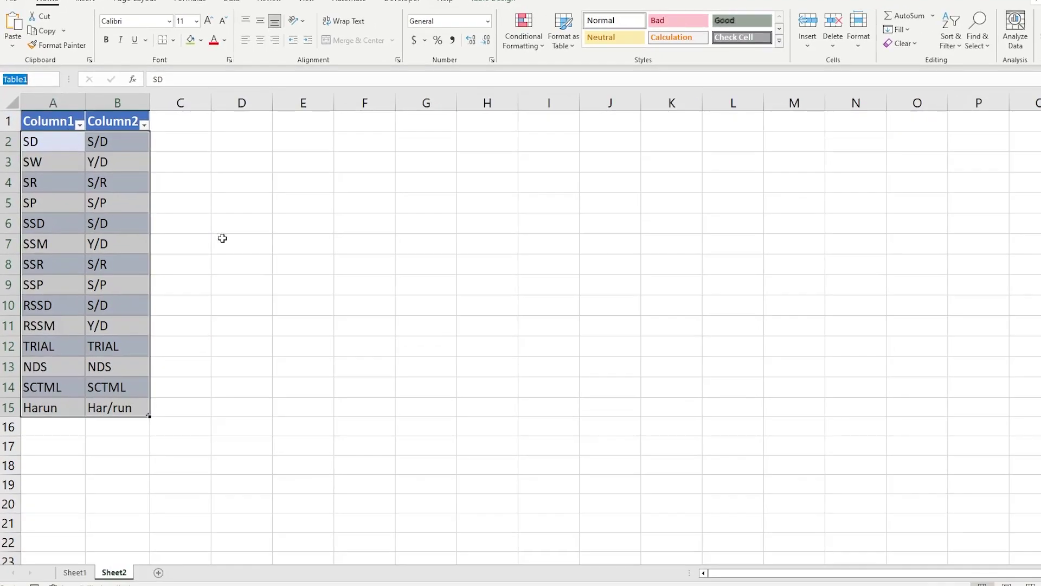
click(293, 351)
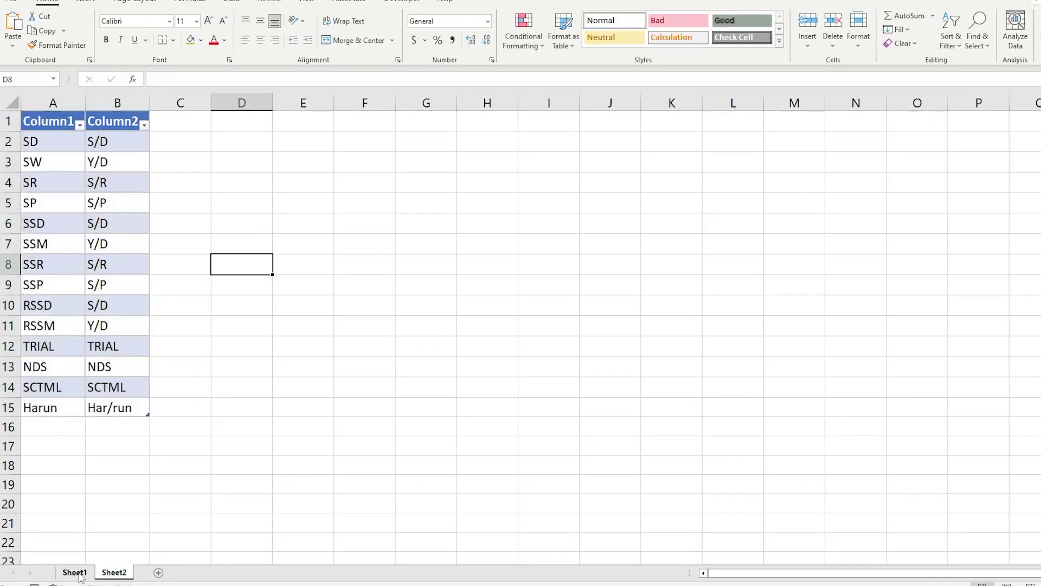
On Sheet1, replace MyTable with Table1 in the VLOOKUP formula in C2 and fill it down to C14
click(74, 572)
click(251, 151)
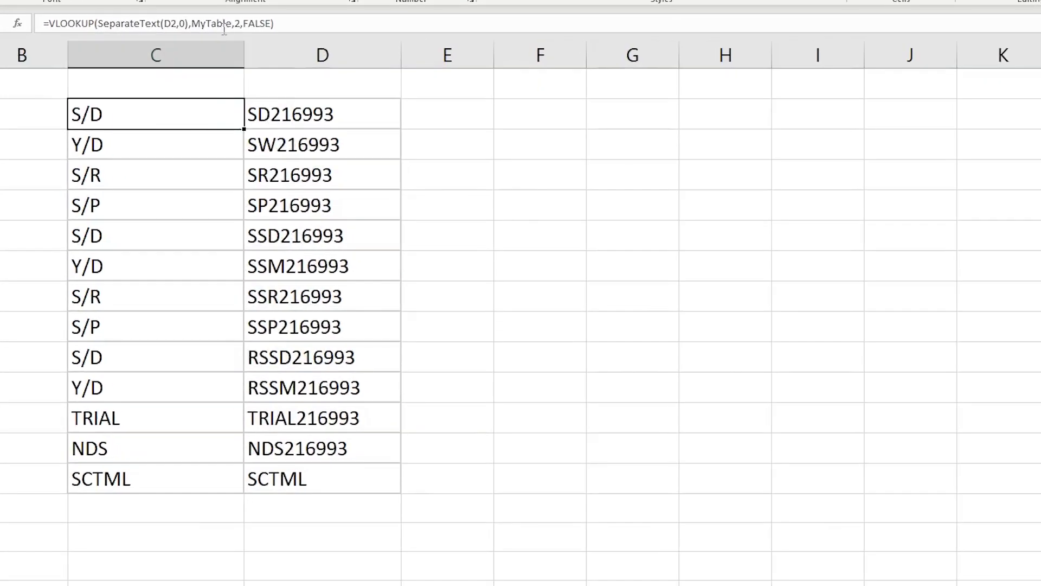
double_click(220, 24)
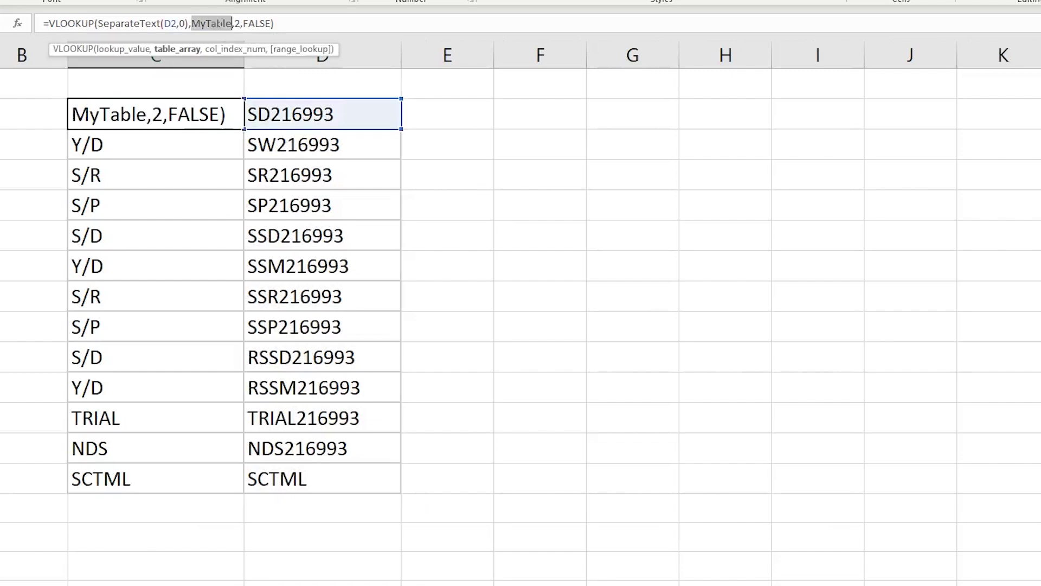
text(ta)
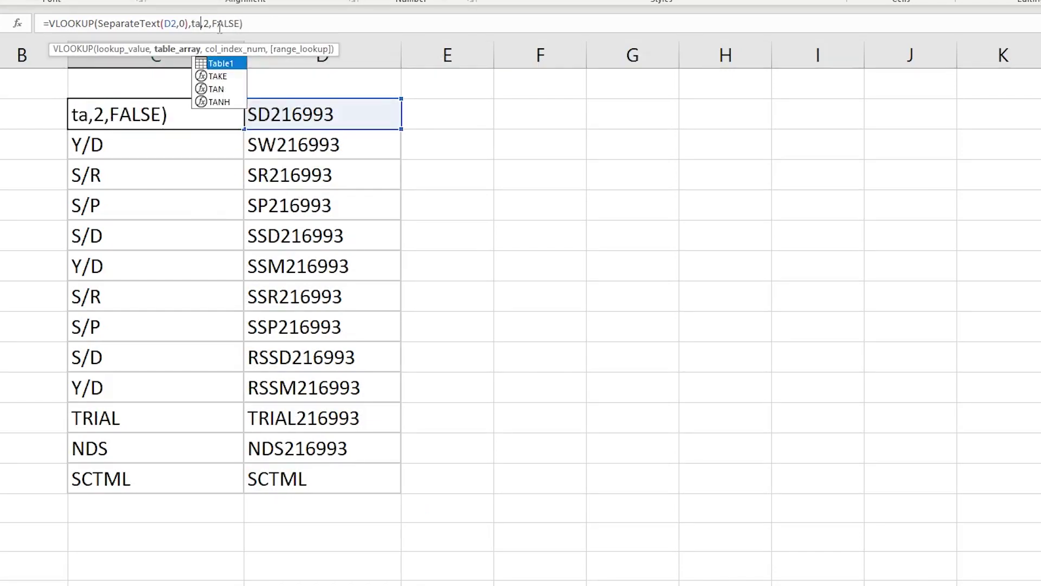
double_click(219, 63)
key(ctrl+Return)
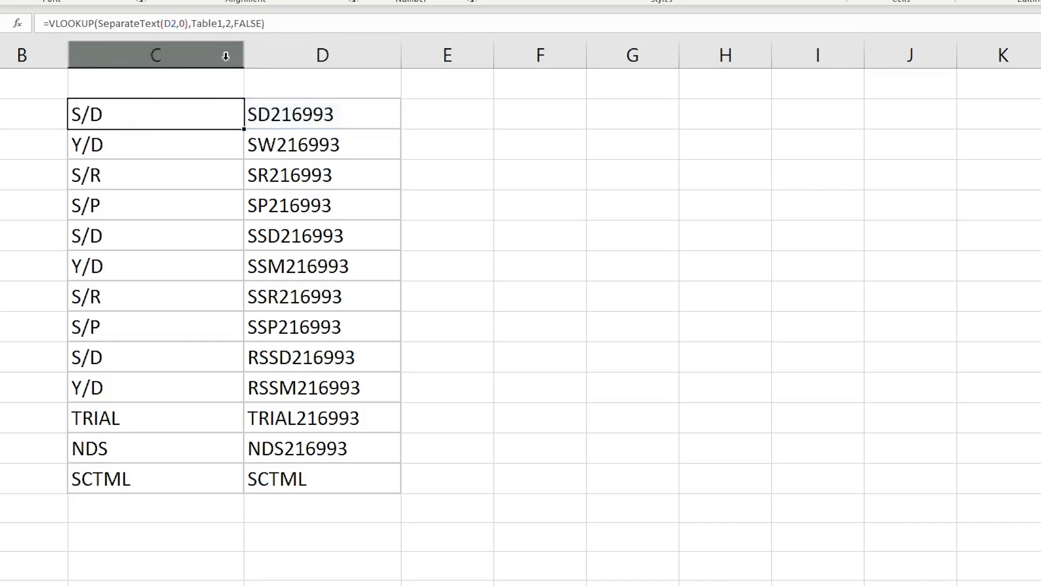
click(202, 417)
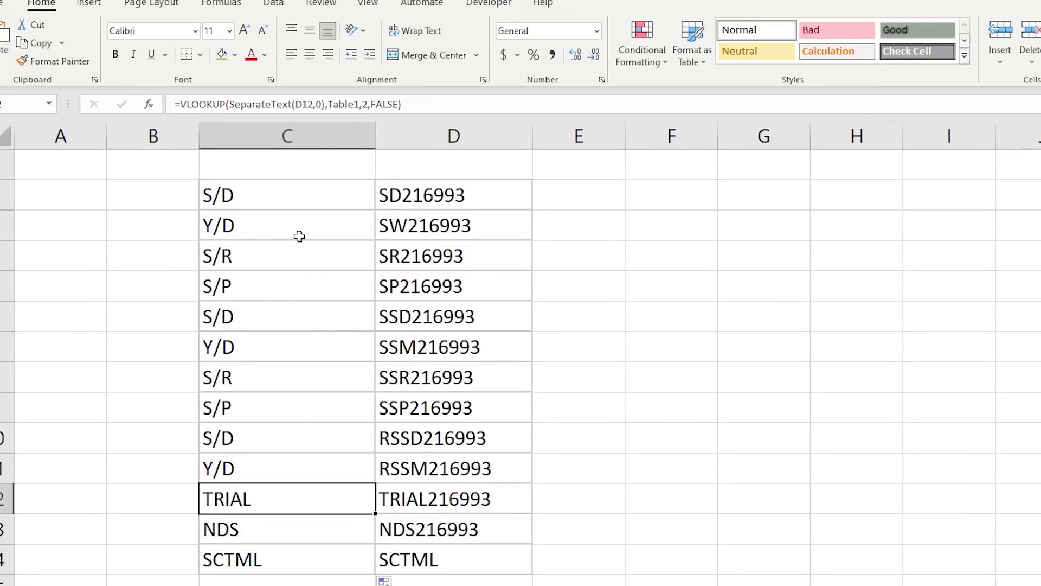
click(160, 156)
Save the workbook to the Desktop as testfile in the Excel Macro-Enabled Workbook (*.xlsm) format
click(21, 20)
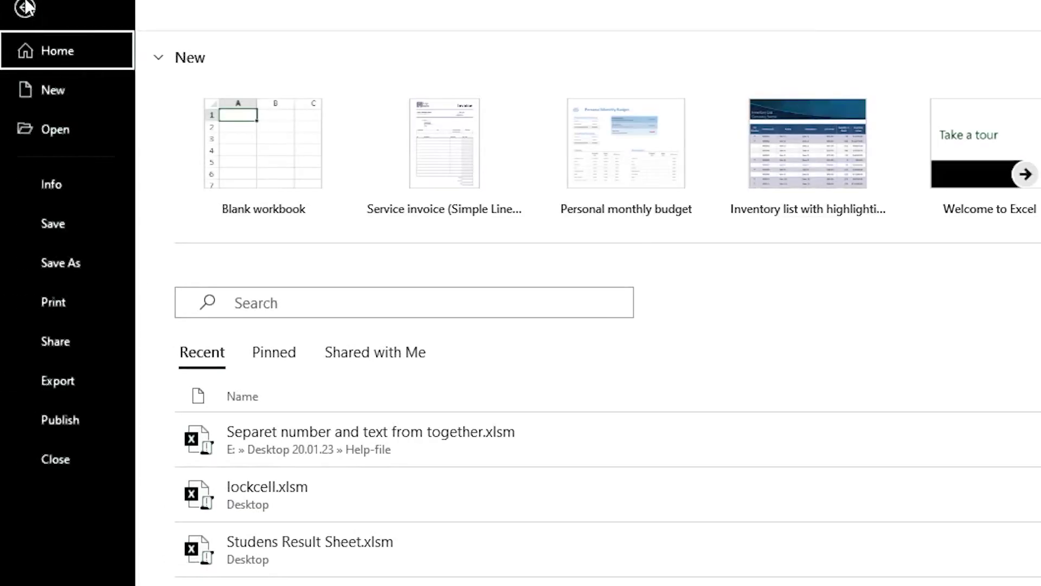
click(80, 266)
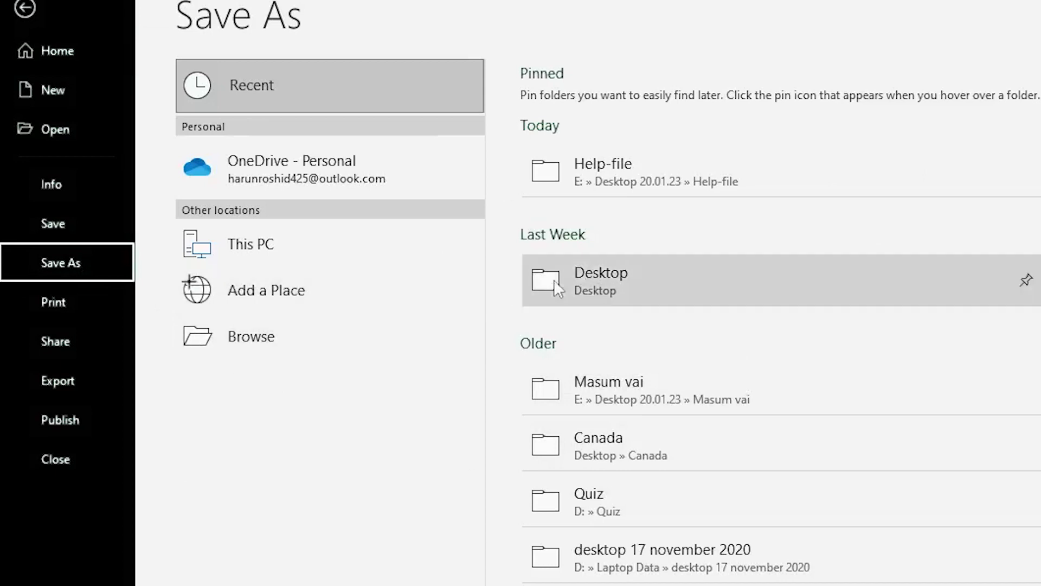
click(636, 276)
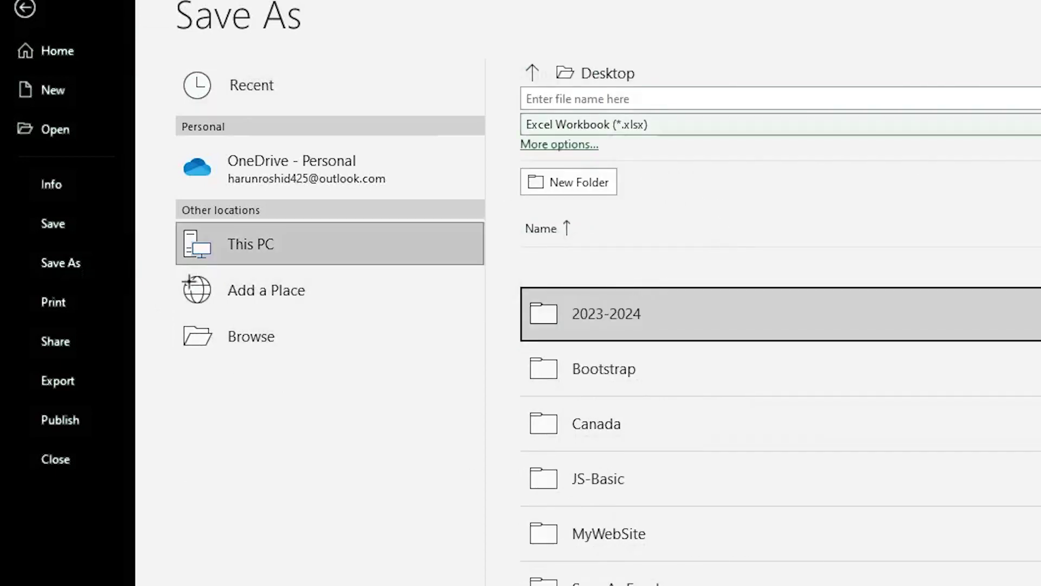
click(271, 340)
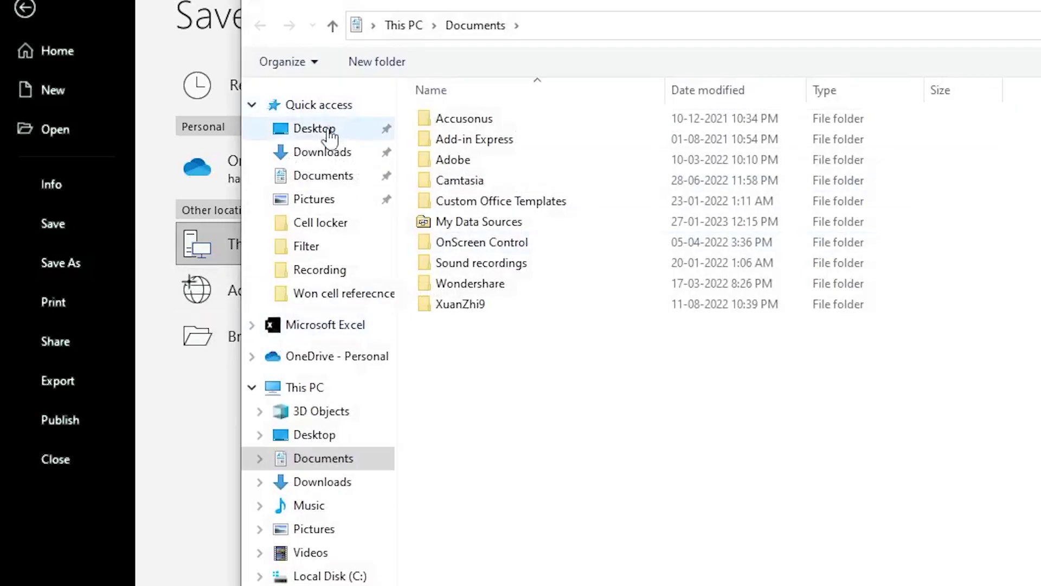
click(329, 134)
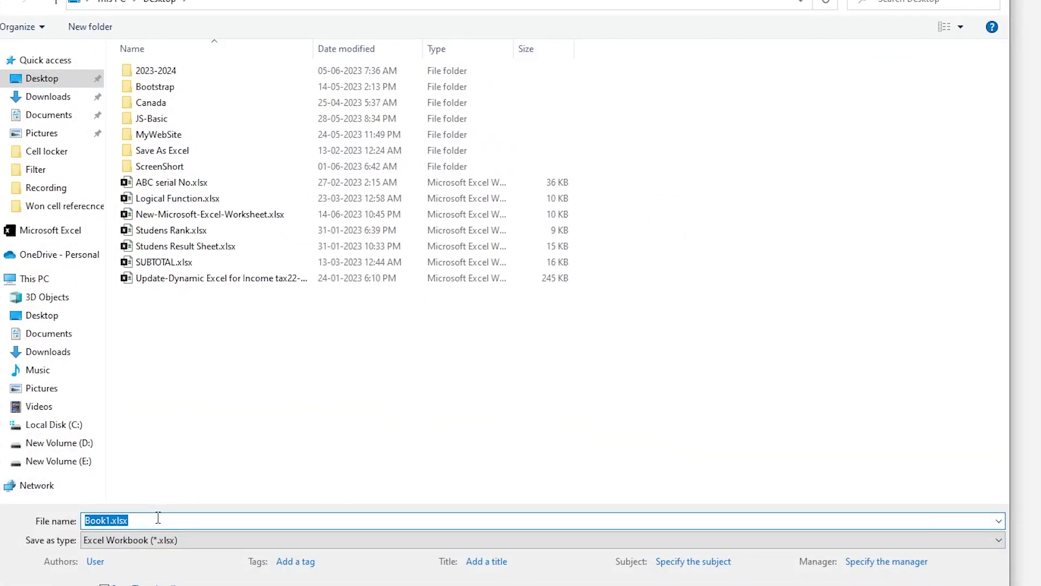
text(testfile)
drag(187, 519, 76, 521)
click(592, 425)
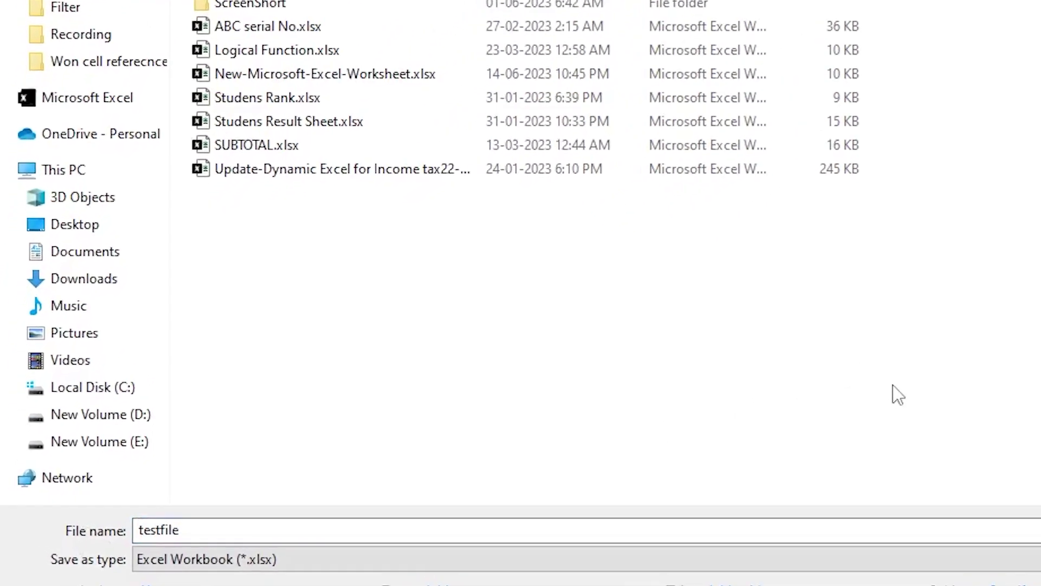
click(592, 564)
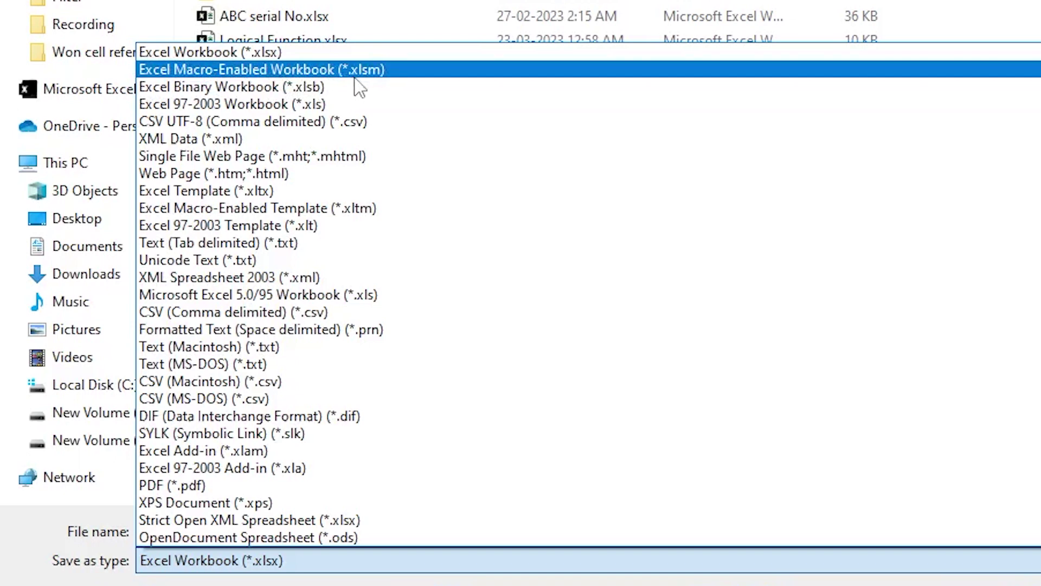
click(395, 70)
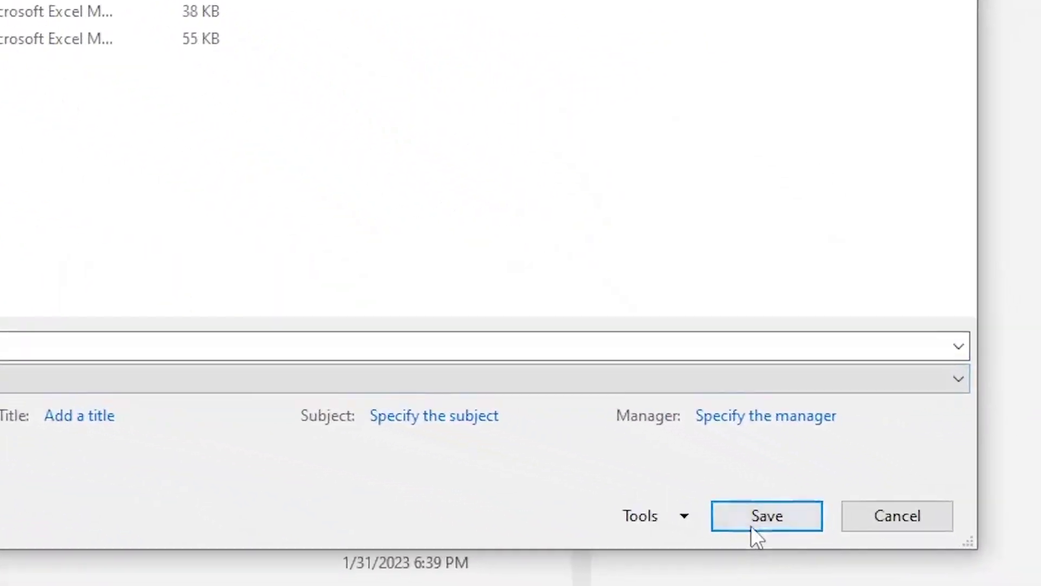
click(849, 540)
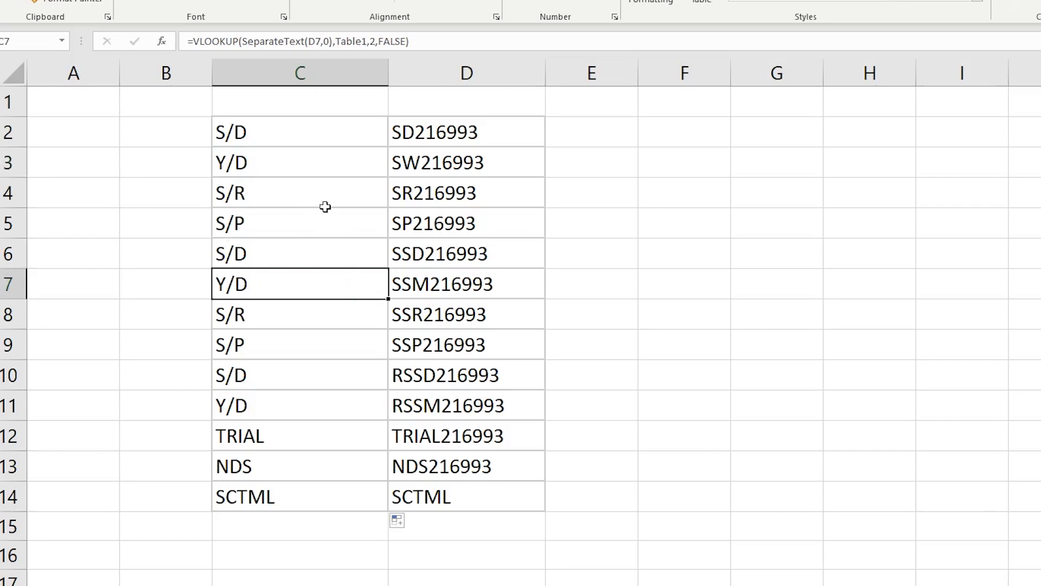
Review the VLOOKUP formulas in column C, including cells C3, C12 and C2
click(282, 158)
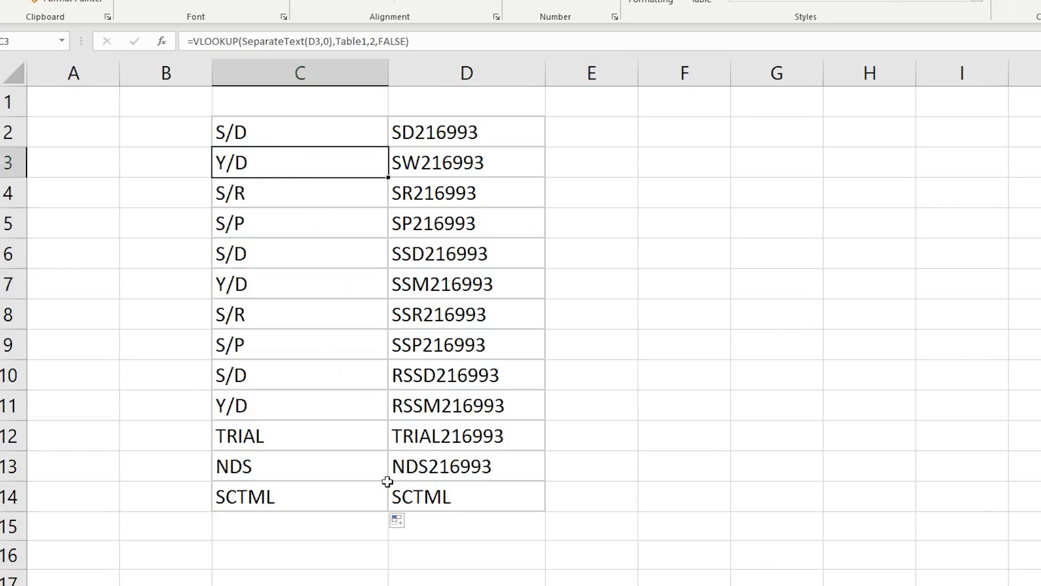
click(316, 437)
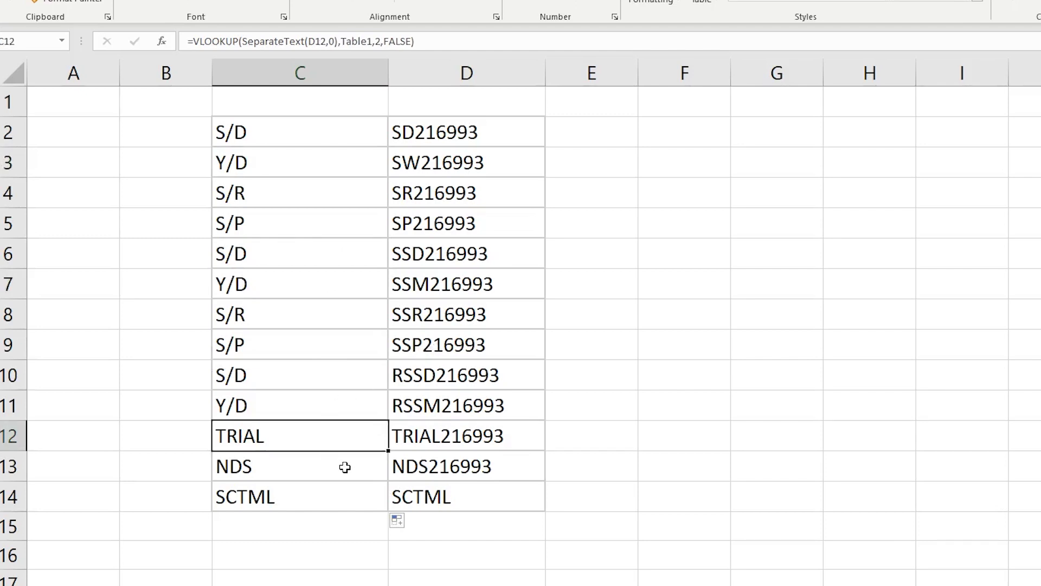
click(294, 119)
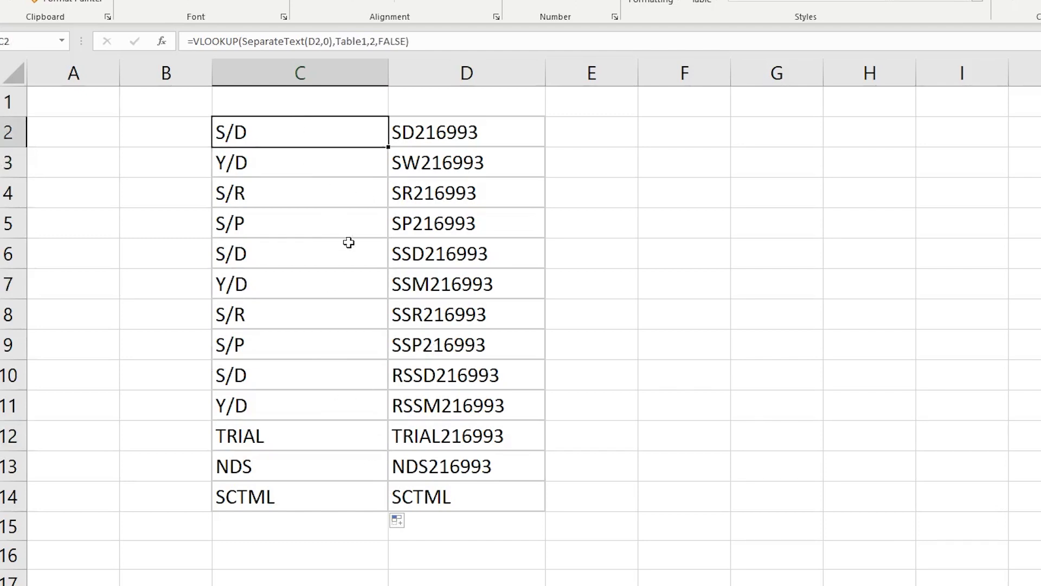
click(367, 401)
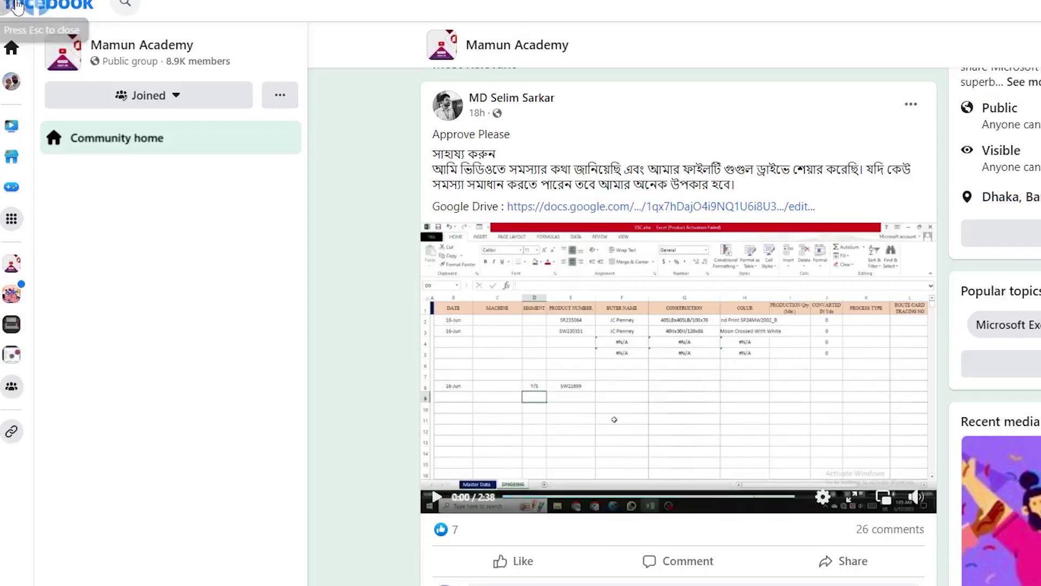
Switch to Facebook in the browser, open the Excels Magic group and browse its posts
click(11, 326)
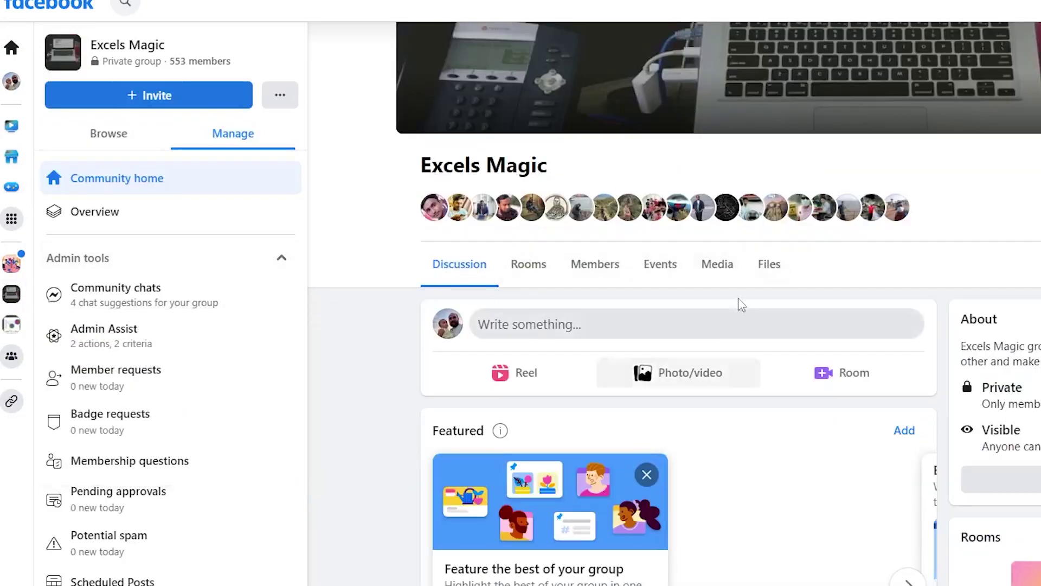
scroll(271, 116, down, 7)
scroll(744, 369, up, 4)
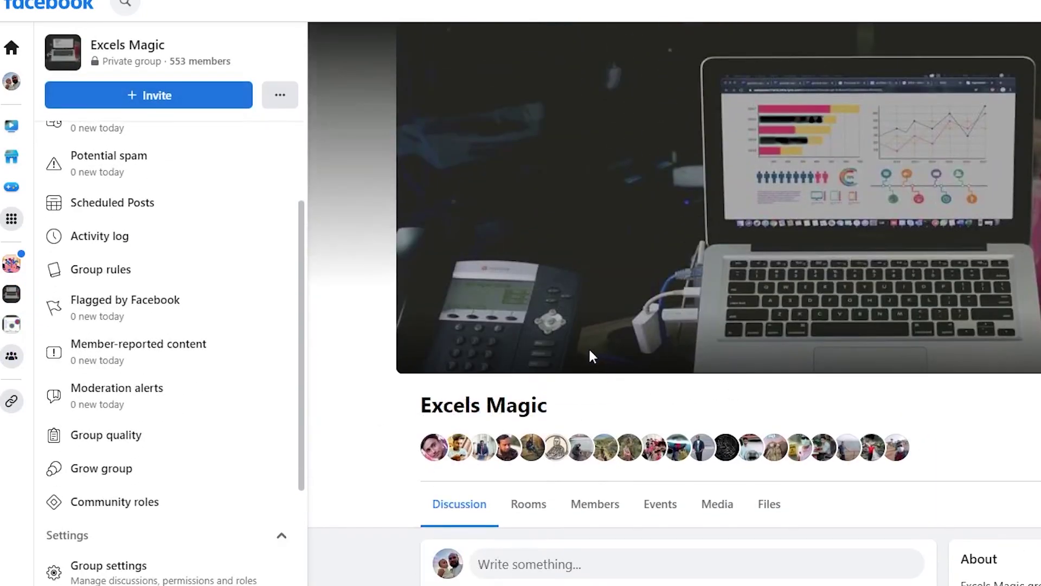
scroll(591, 353, down, 15)
scroll(796, 376, down, 12)
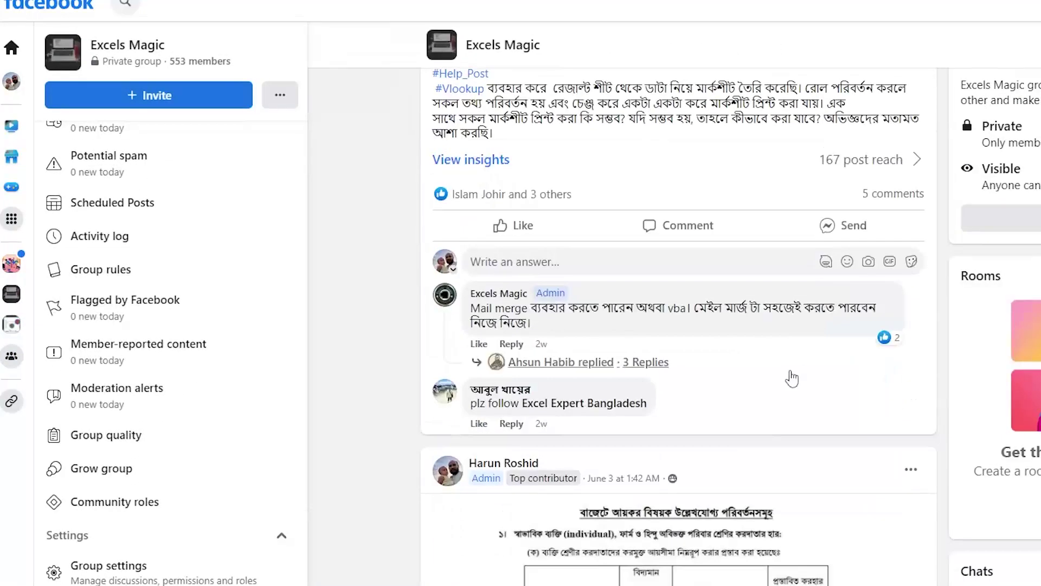